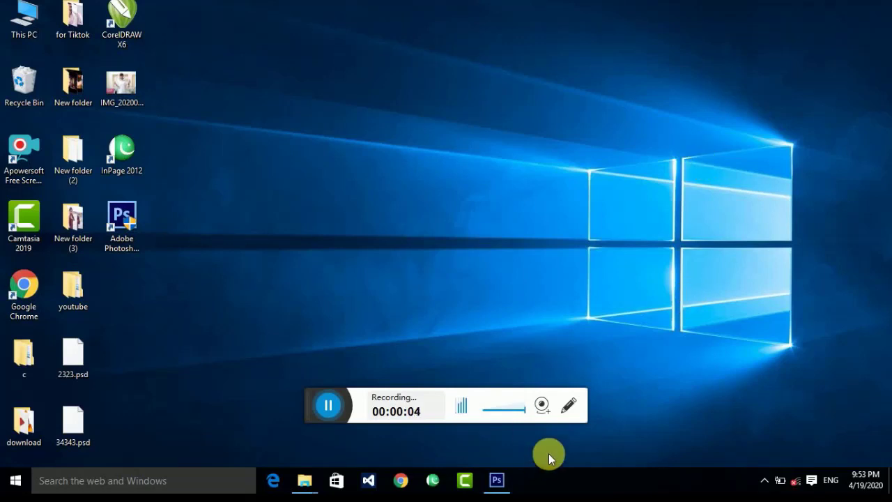
Move the recorder toolbar aside and bring the empty Photoshop workspace to the front.
mouse_move(315, 415)
mouse_down()
mouse_move(755, 406)
mouse_move(796, 421)
mouse_up()
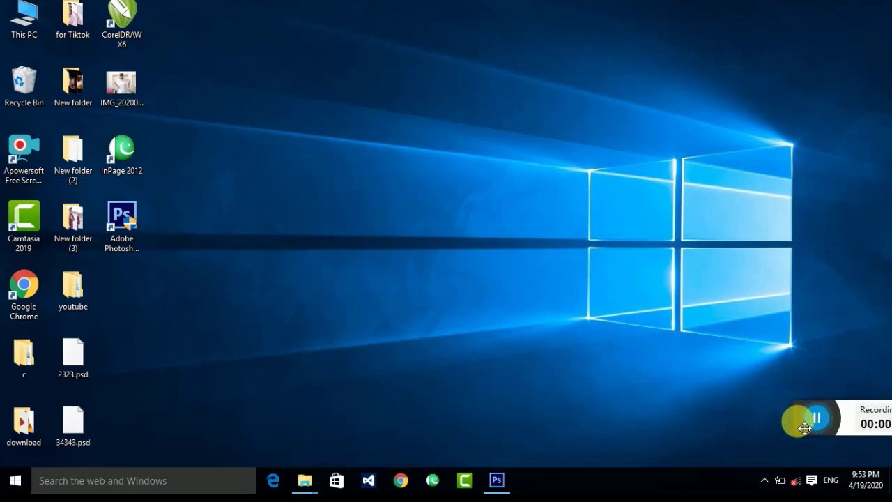
click(492, 481)
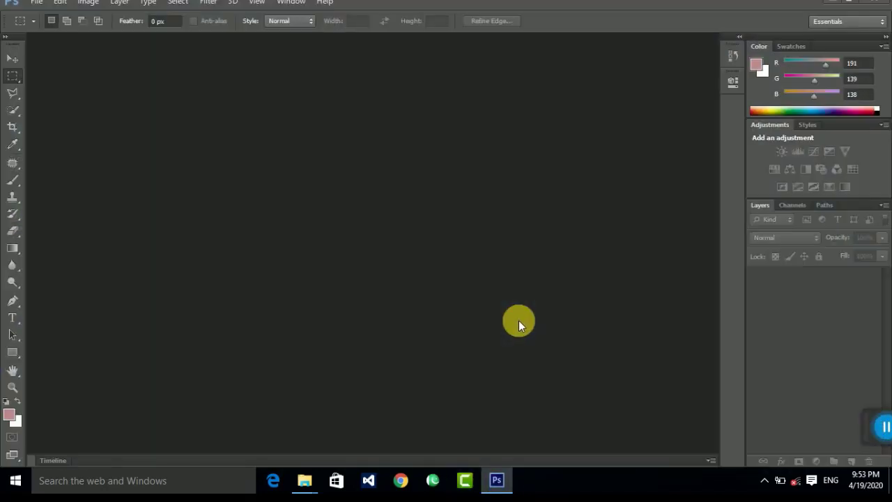
Open the photo IMG_20200419_183413_827.jpg from New folder (3).
key(ctrl+o)
click(519, 320)
scroll(518, 321, down, 5)
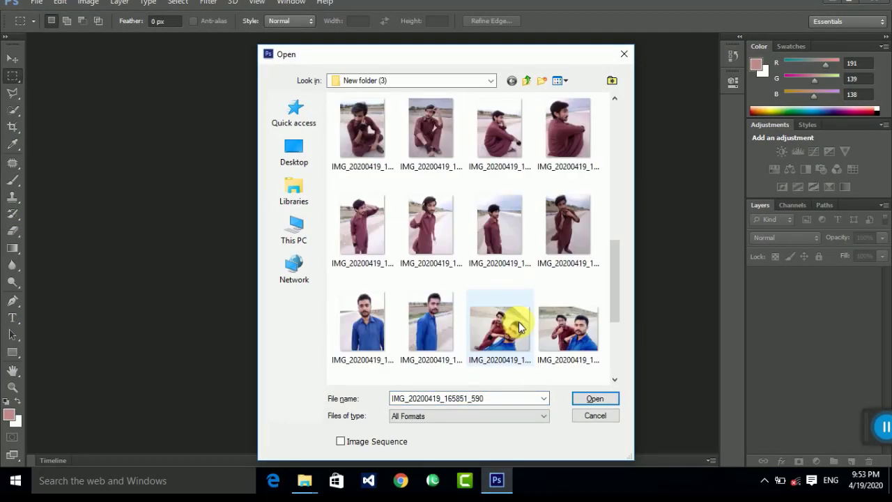
double_click(558, 134)
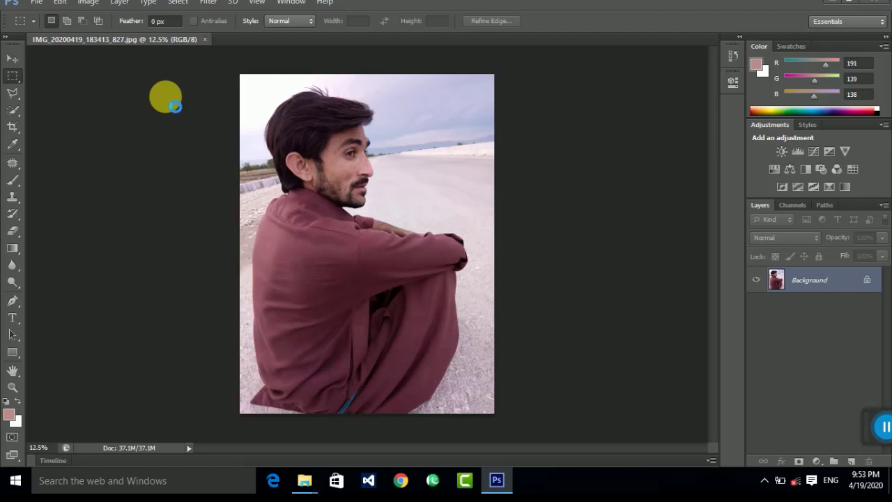
Create a new blank document at the default 7 × 5 inch, 72 ppi size.
key(ctrl+n)
key(Escape)
key(ctrl+n)
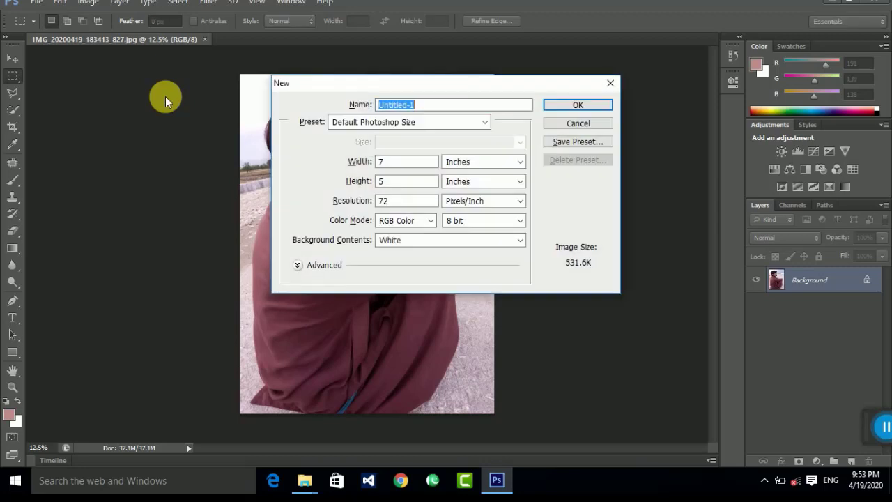
key(Return)
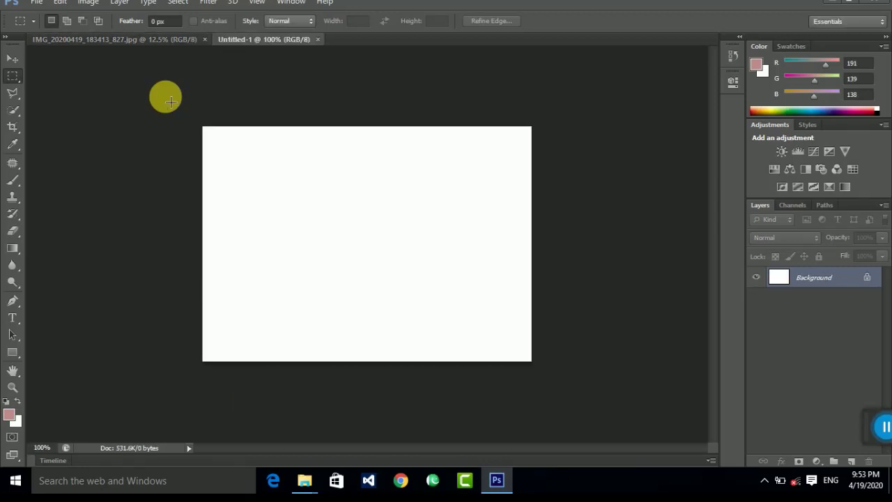
Fill the new canvas solid red using the Paint Bucket and a red swatch.
click(14, 247)
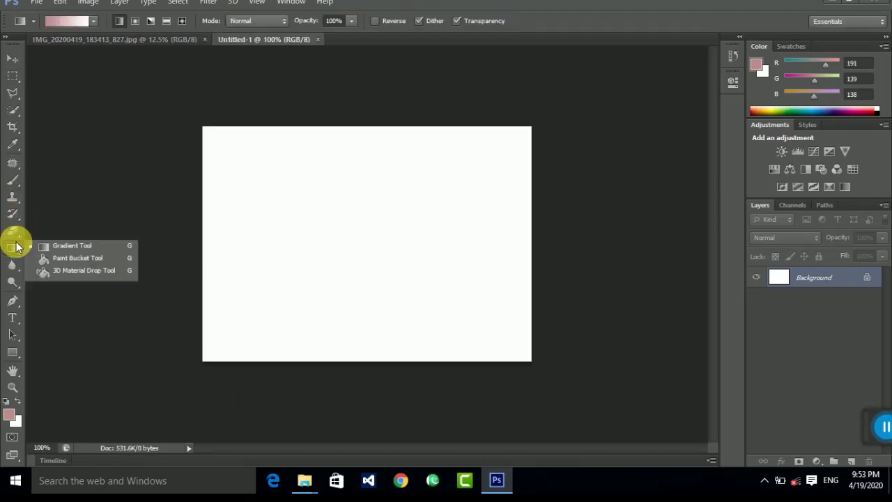
click(55, 258)
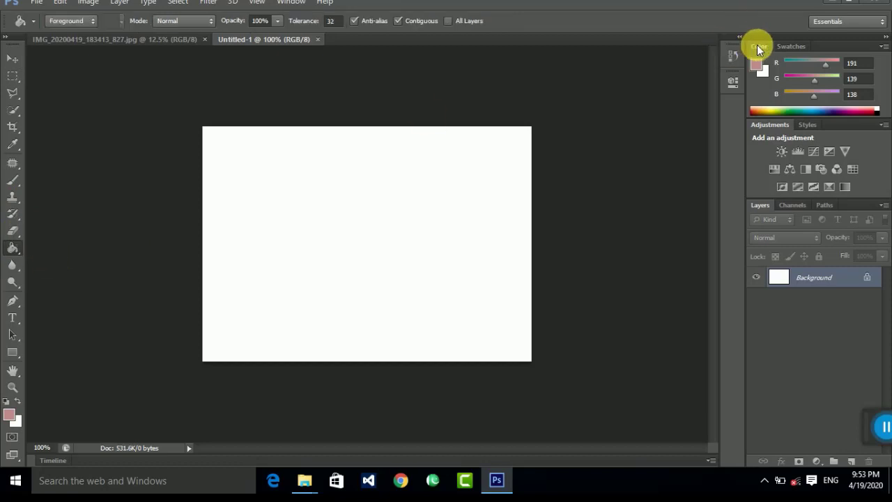
click(791, 46)
click(750, 57)
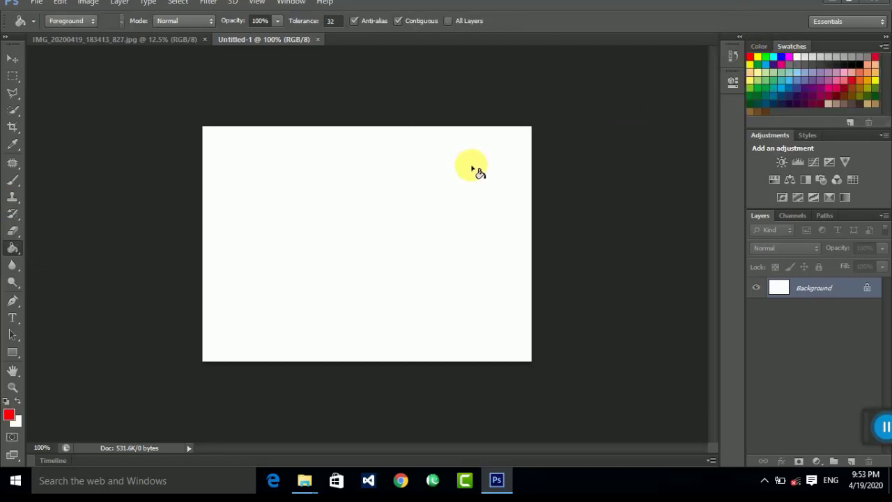
click(459, 174)
click(12, 59)
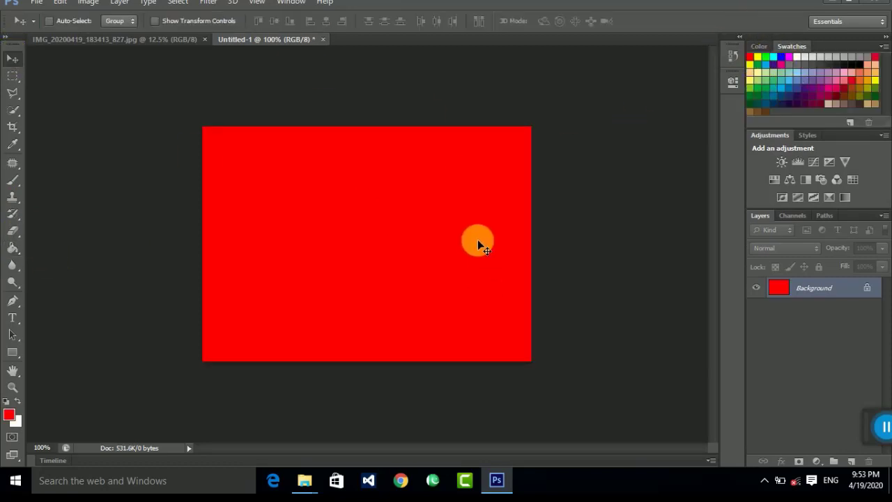
Bring the red canvas into the photo and scale it over the lower image.
drag(395, 221, 377, 263)
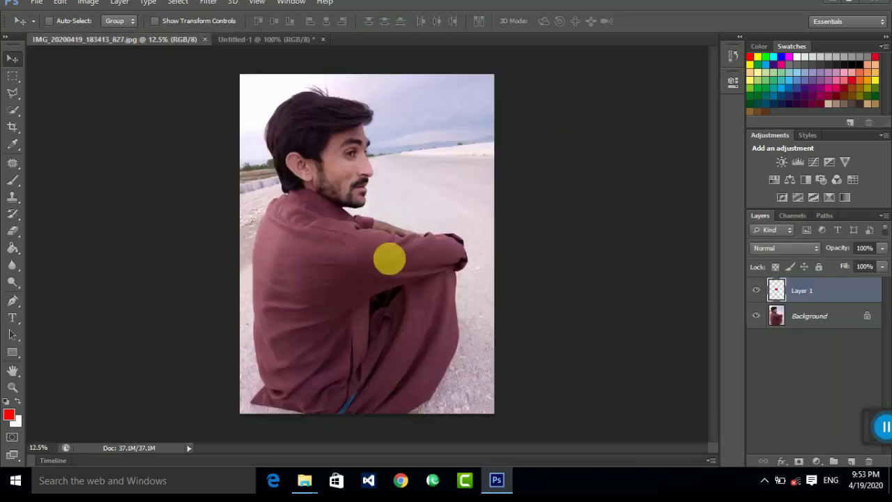
click(186, 21)
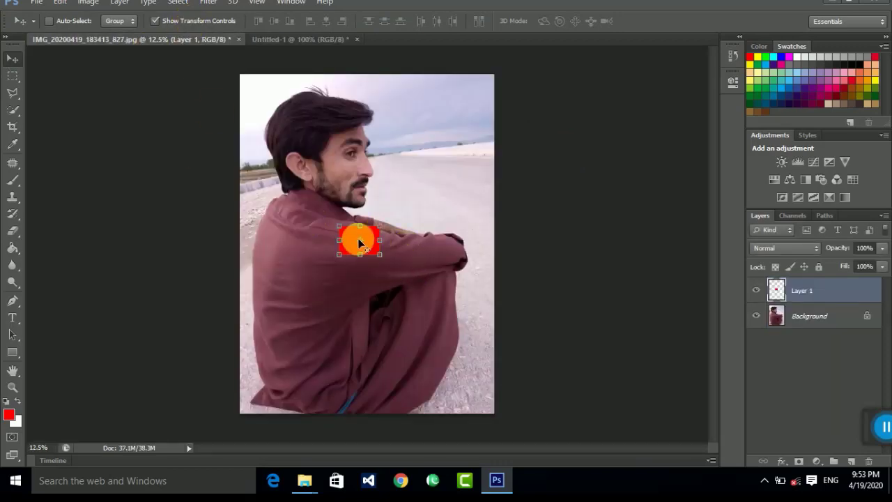
drag(375, 238, 275, 200)
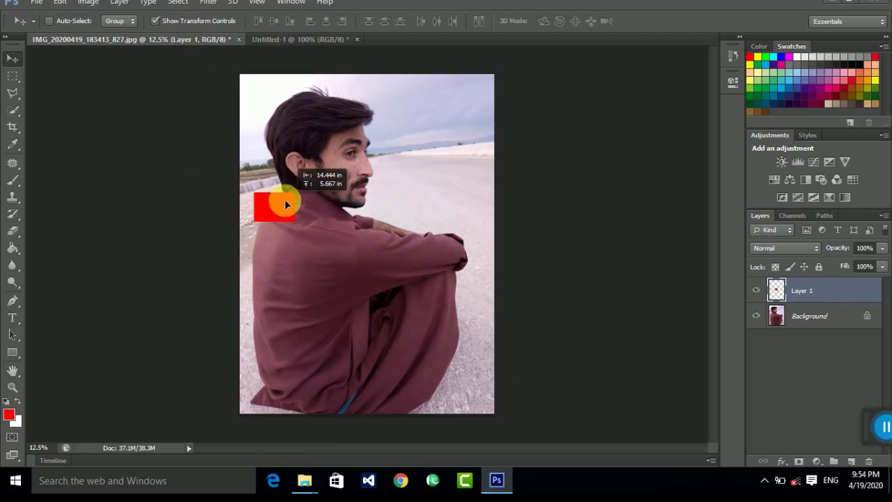
mouse_move(398, 303)
mouse_down()
mouse_move(556, 345)
mouse_move(492, 345)
mouse_up()
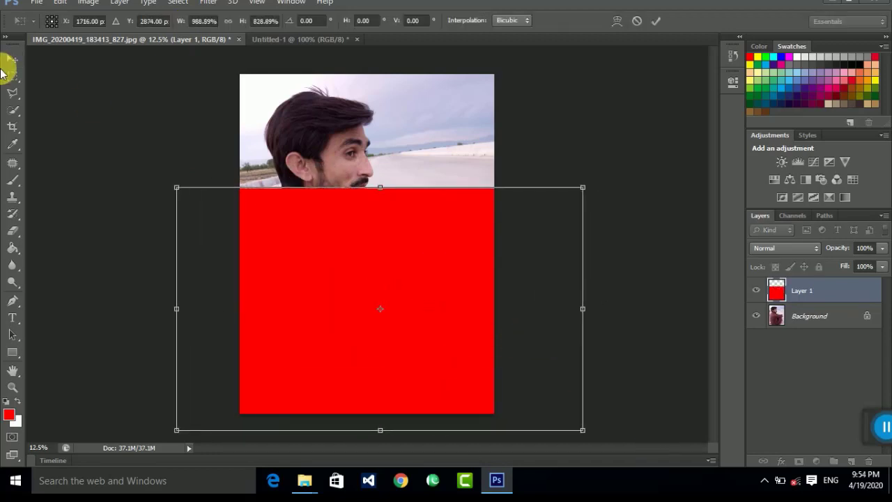
click(13, 57)
click(406, 179)
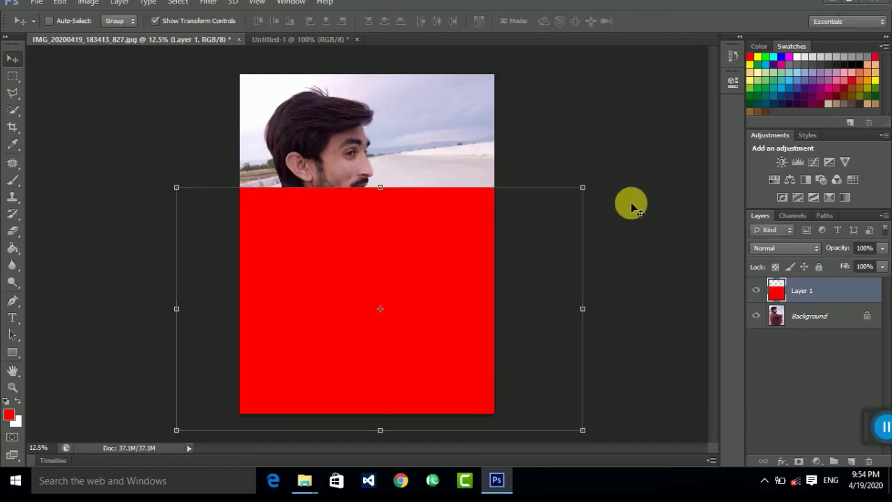
Set the red Layer 1 to Multiply blending and nudge it slightly left.
click(772, 249)
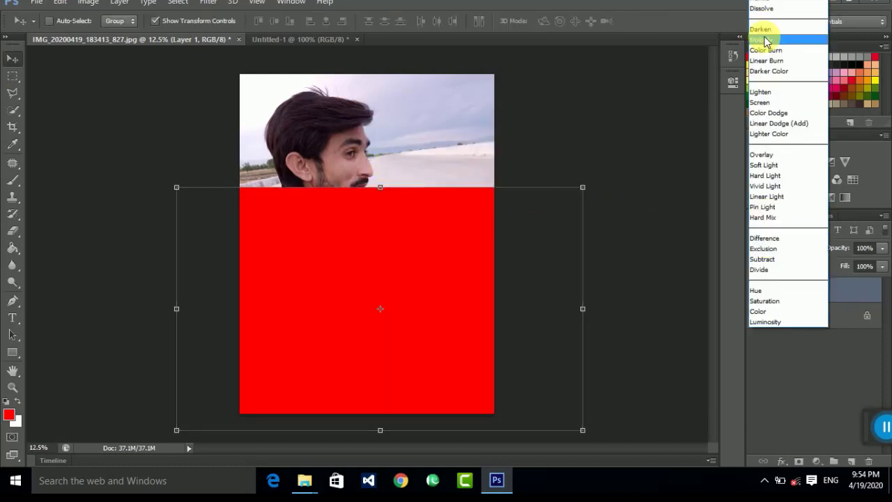
click(767, 39)
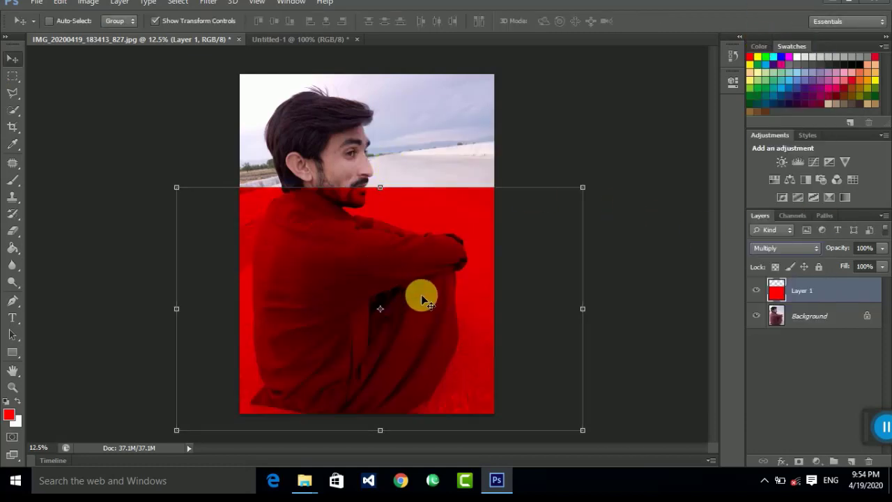
drag(463, 334, 451, 333)
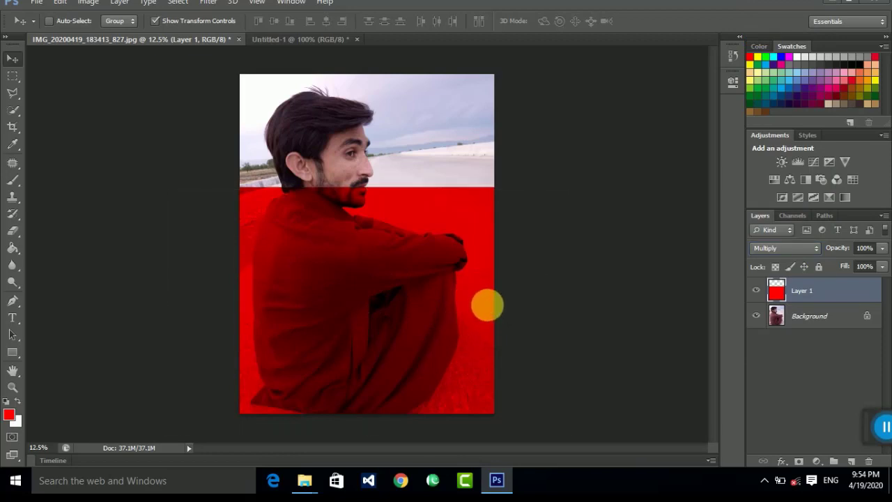
drag(493, 303, 469, 297)
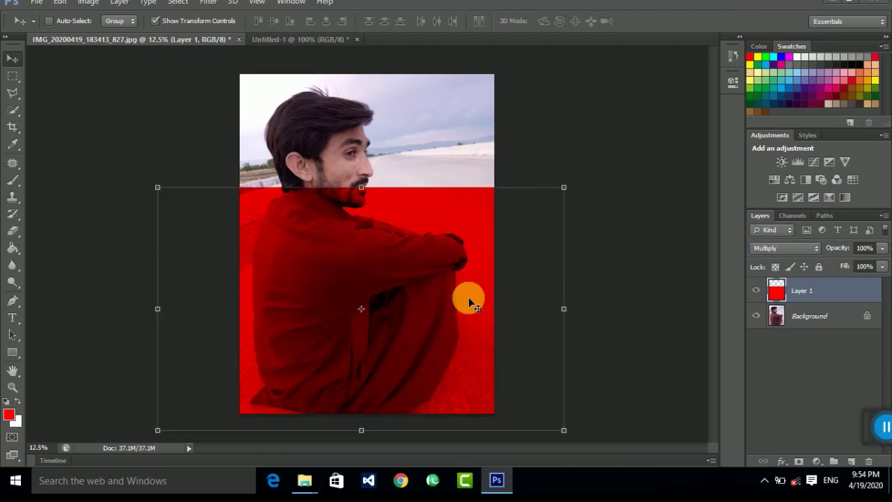
Outline the man's outfit with the Polygonal Lasso Tool.
click(13, 92)
click(51, 104)
click(137, 262)
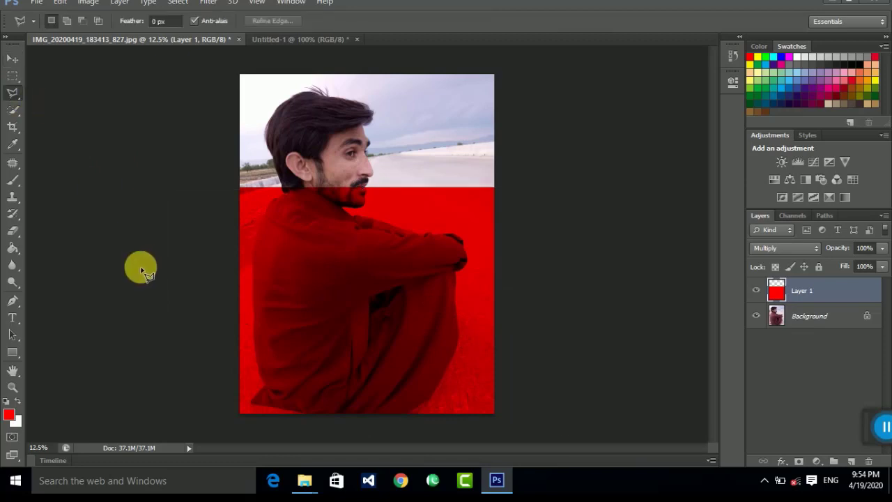
click(216, 406)
click(249, 407)
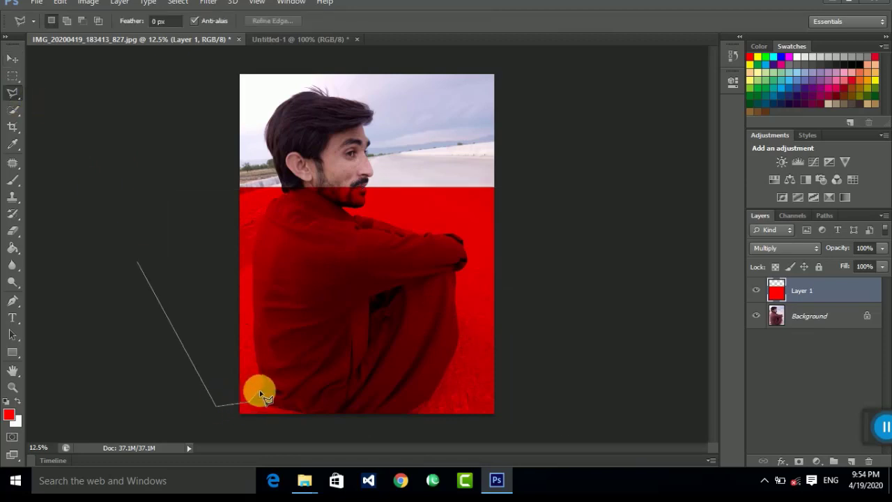
click(883, 428)
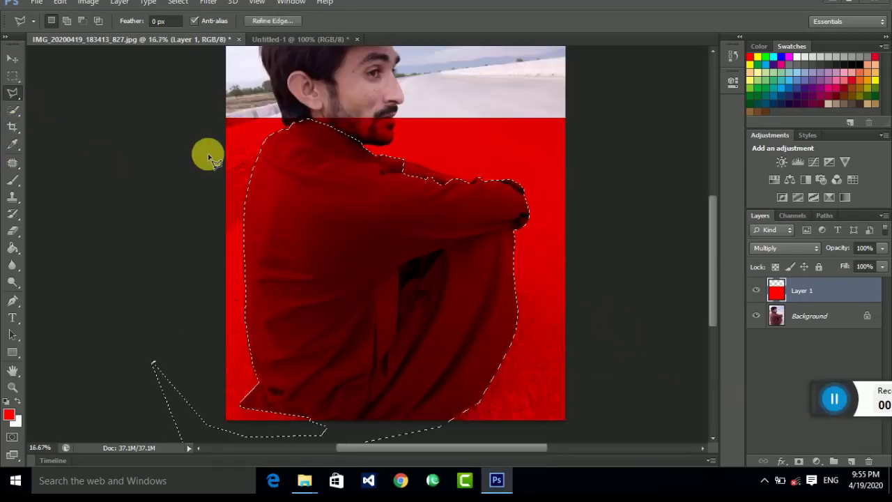
Invert the selection and delete the red covering the background.
right_click(303, 189)
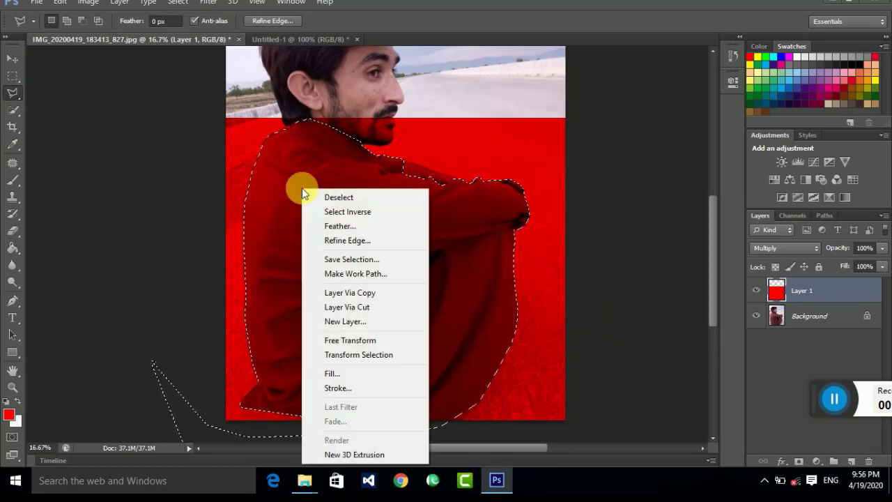
click(387, 211)
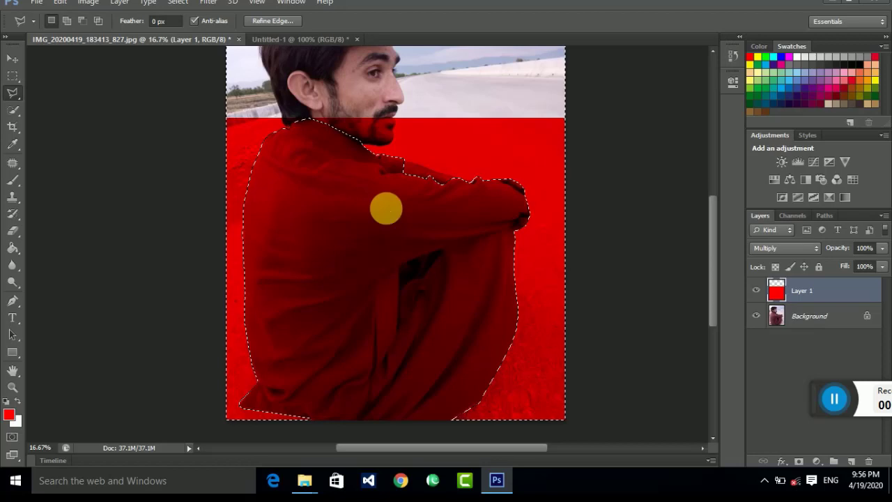
key(Delete)
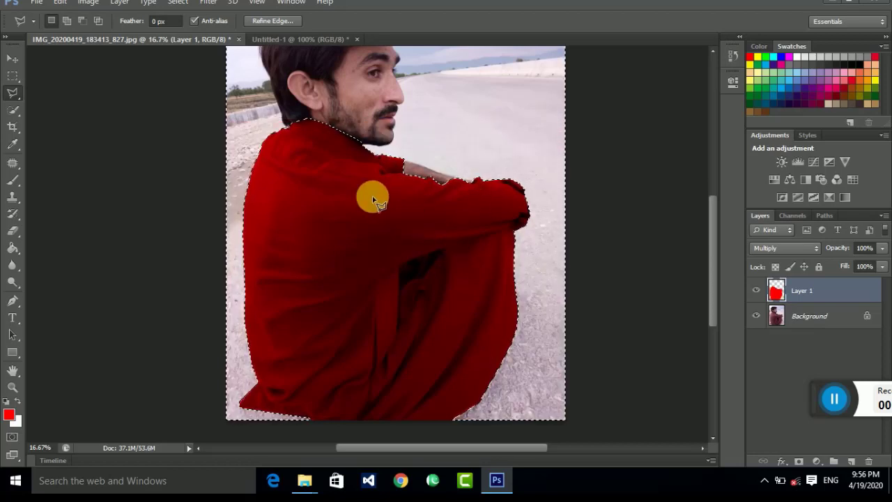
Choose the Paint Bucket Tool with green as the foreground colour.
drag(391, 83, 378, 159)
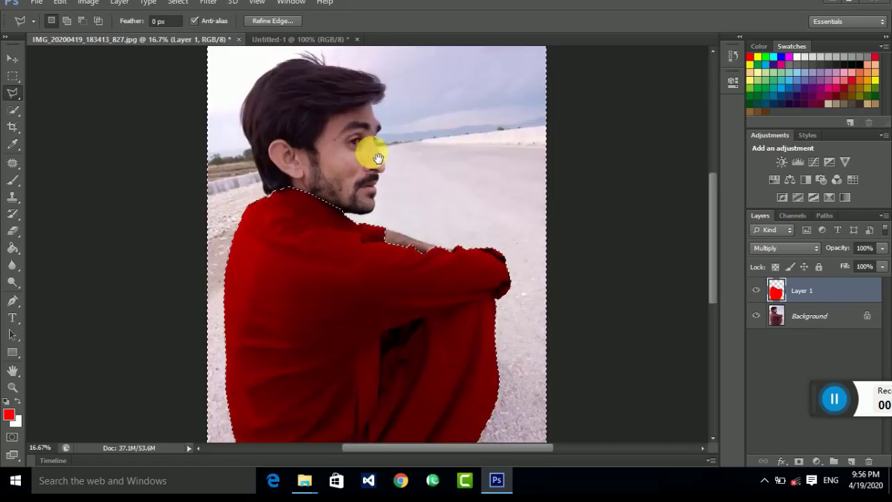
drag(384, 274, 407, 233)
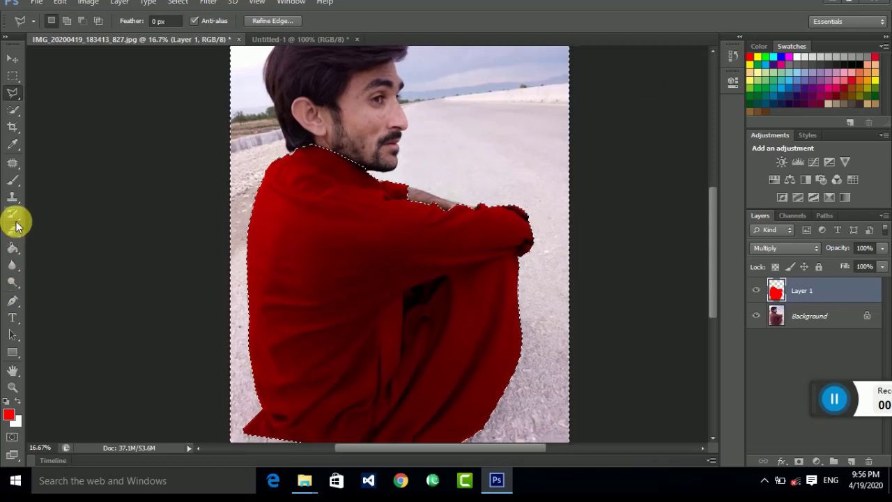
click(11, 250)
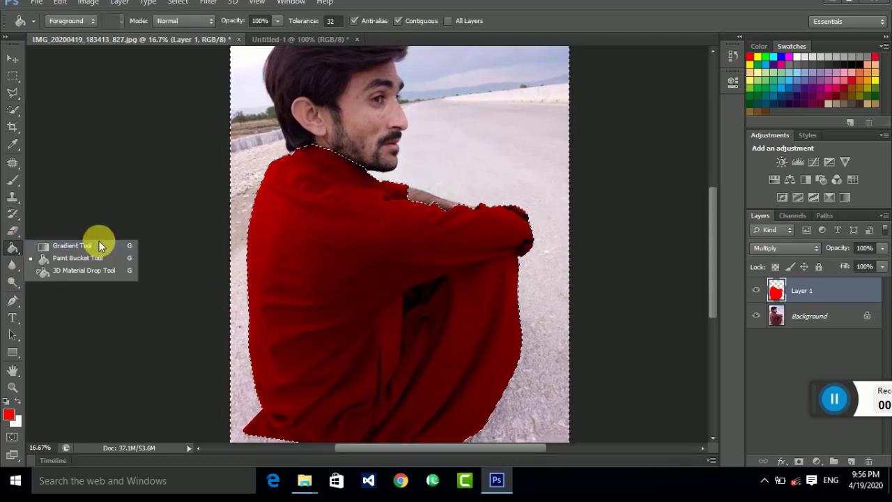
click(73, 255)
right_click(6, 248)
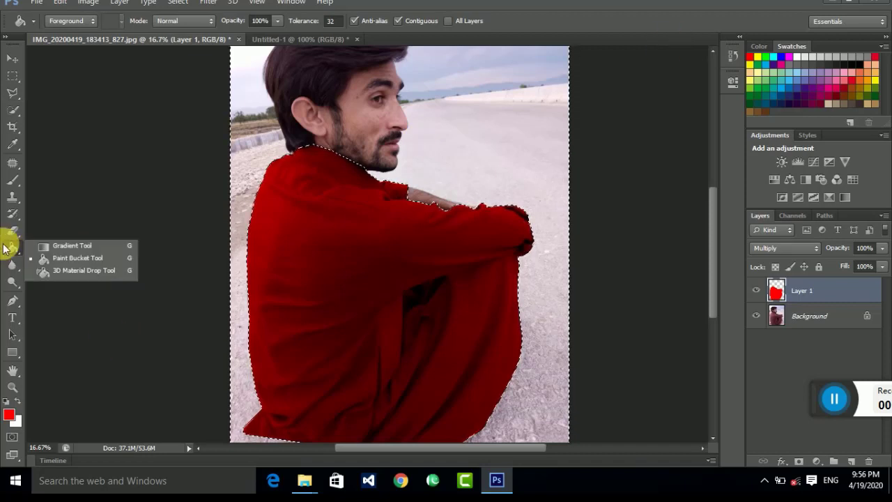
click(59, 257)
click(758, 71)
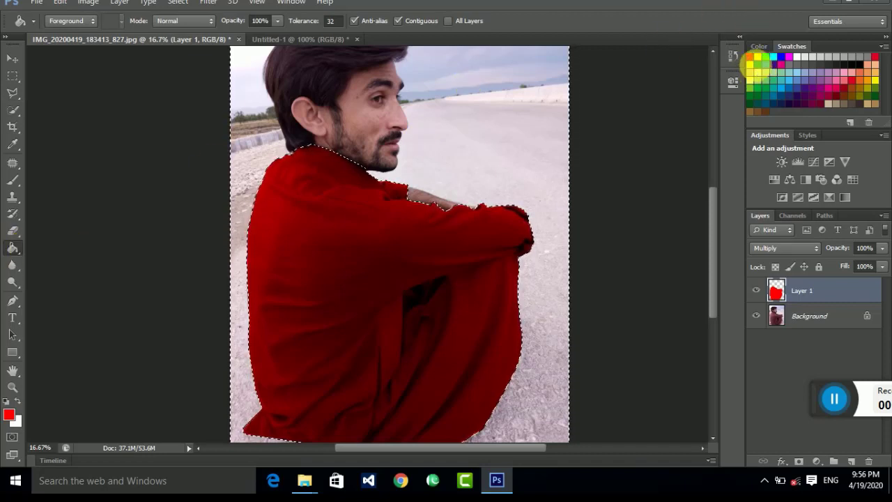
Make Layer 1 the active layer again with the Move tool.
click(794, 313)
click(801, 298)
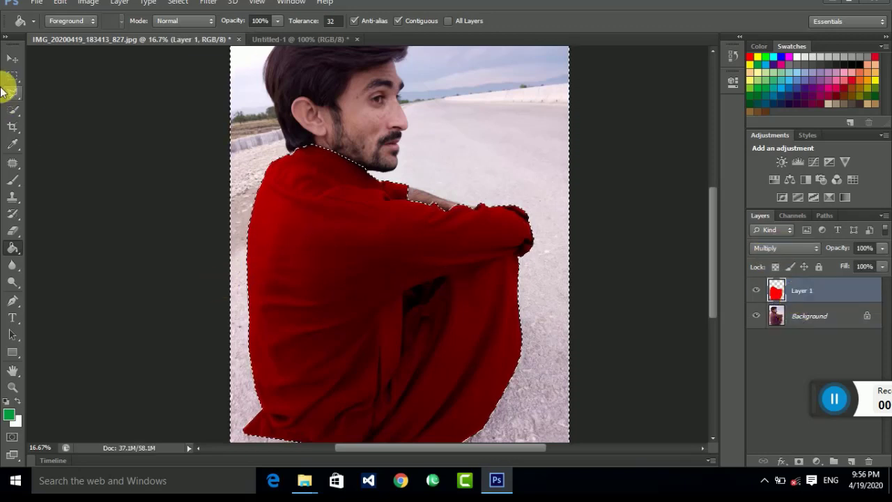
click(15, 59)
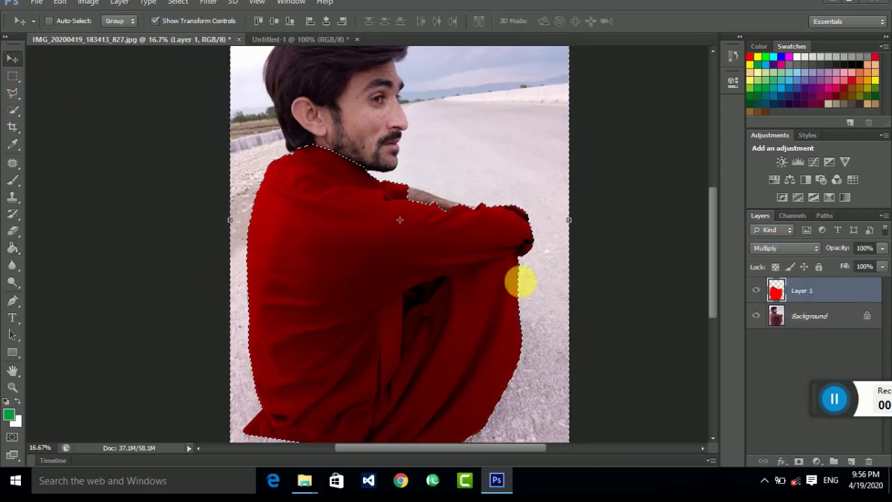
click(801, 315)
click(802, 290)
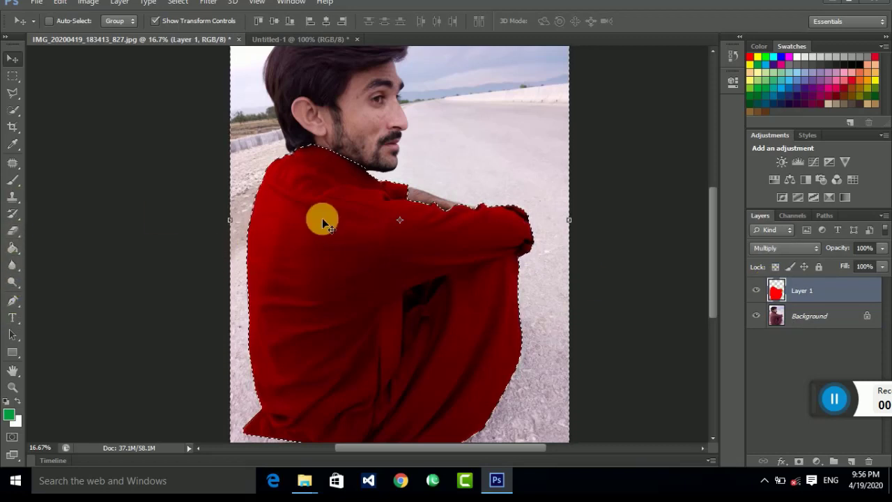
Try Color Burn blending on Layer 1 and fill the shirt with green.
click(786, 248)
click(786, 51)
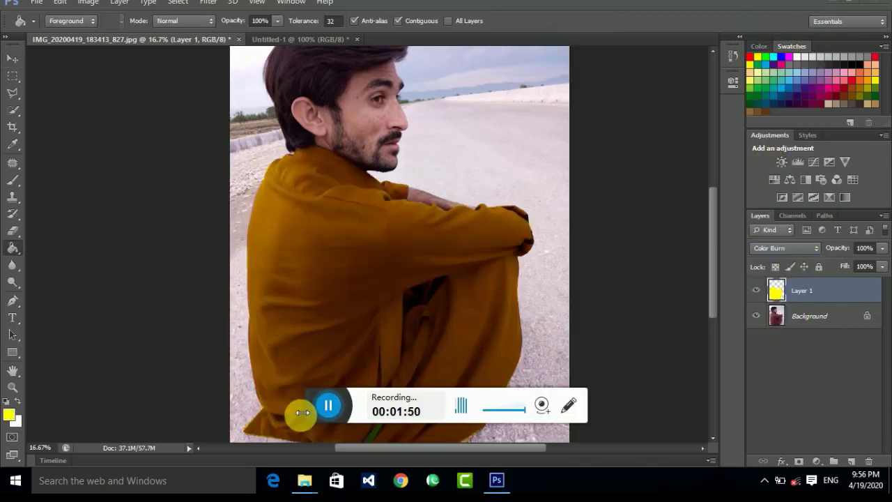
drag(302, 413, 815, 398)
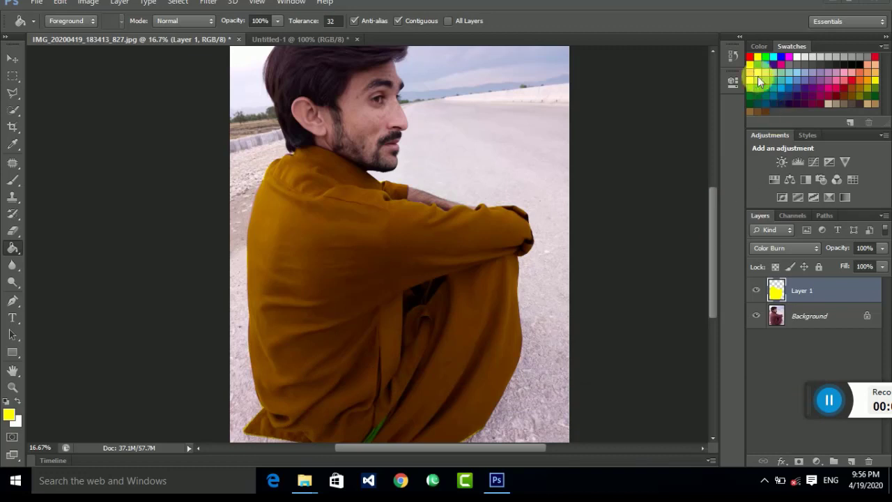
click(764, 66)
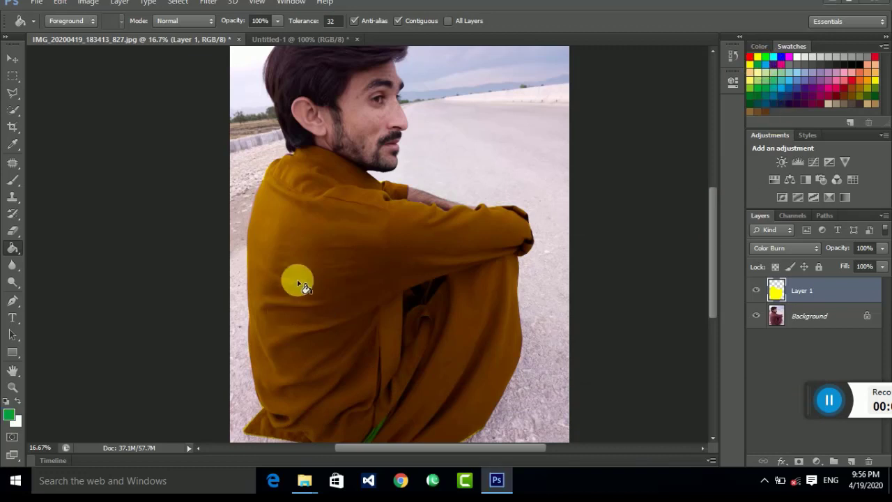
click(324, 253)
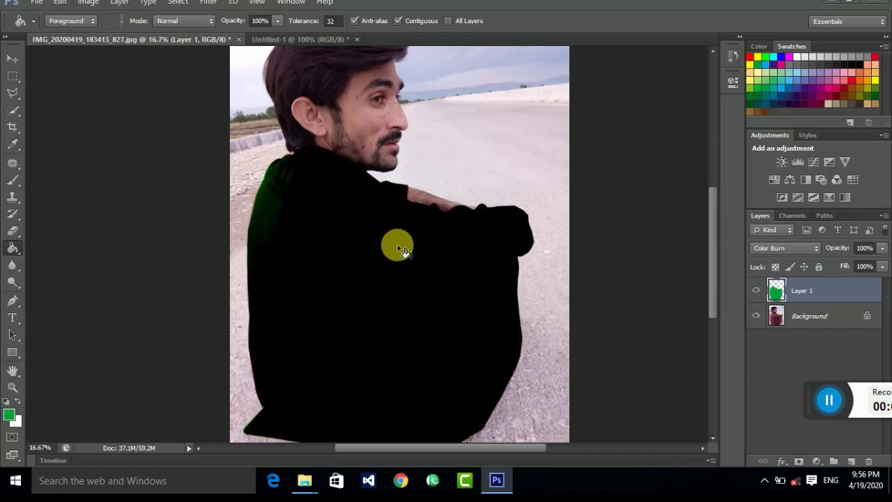
Switch Layer 1 back to Multiply and lower its opacity to about 88%.
click(779, 248)
click(793, 41)
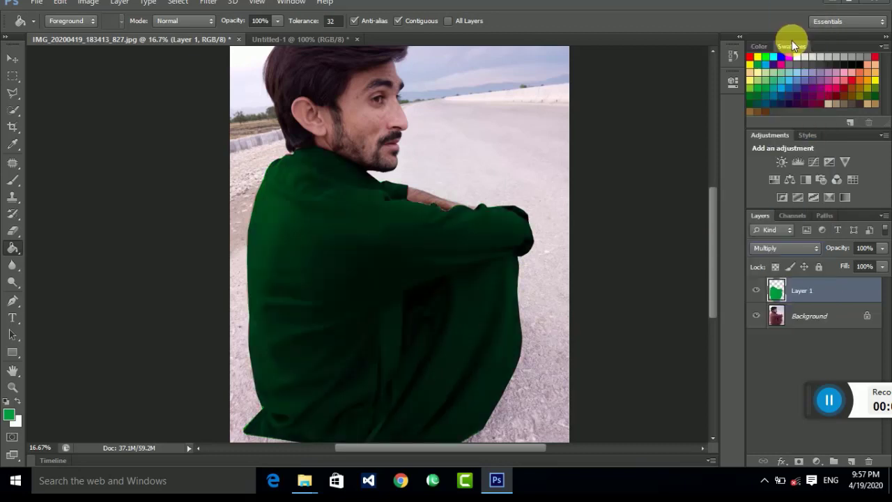
click(882, 248)
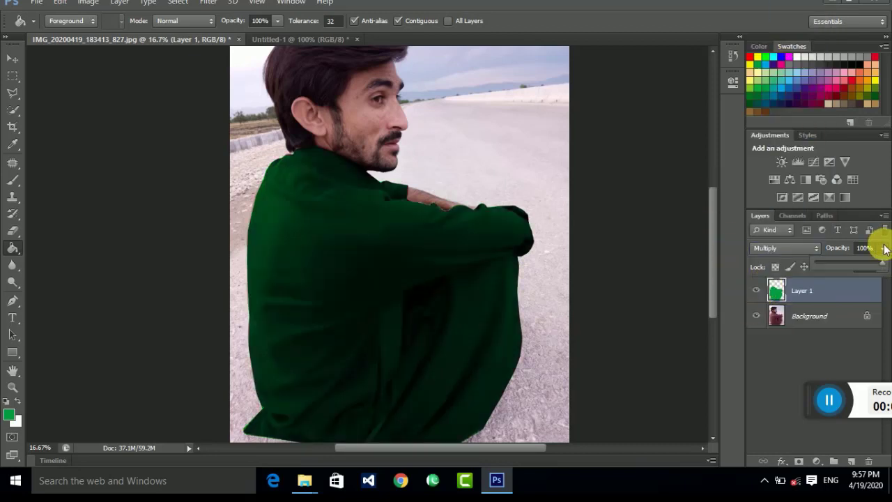
mouse_move(874, 262)
mouse_down()
mouse_move(852, 264)
mouse_move(876, 270)
mouse_up()
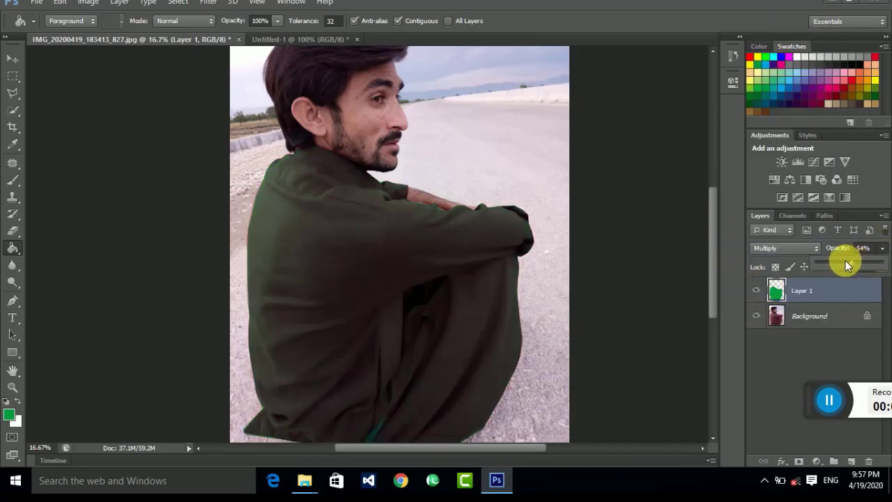
Refill the shirt with yellow-green, then with dark purple.
click(753, 88)
click(340, 318)
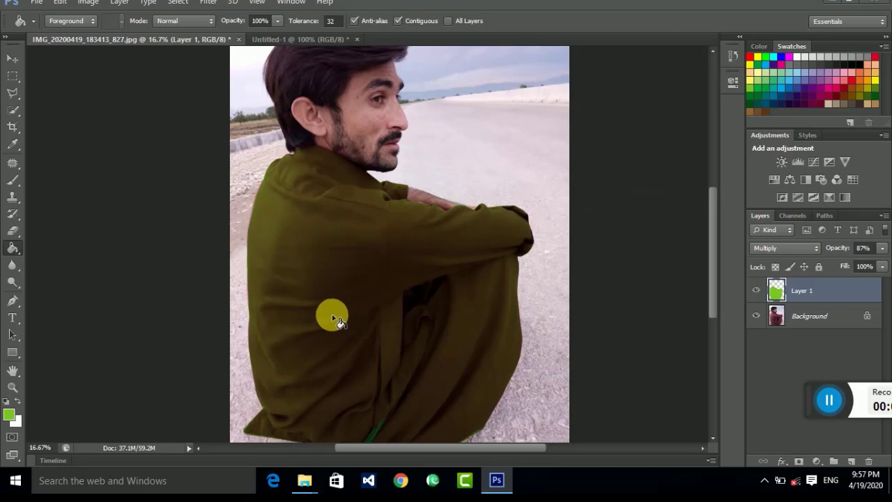
click(780, 72)
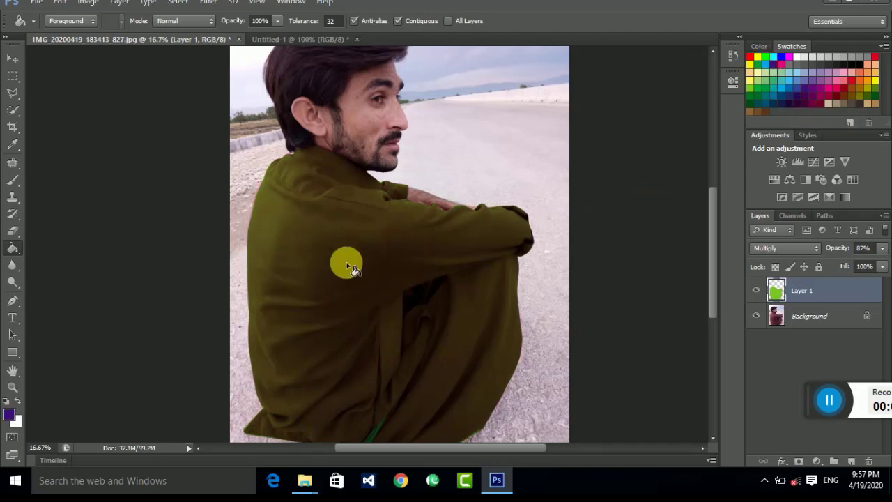
click(346, 262)
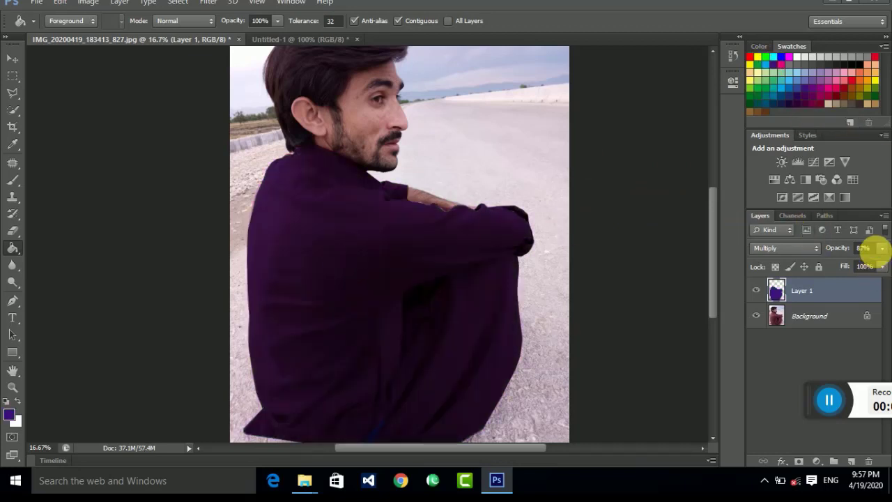
Set Layer 1 opacity to 76%.
click(882, 248)
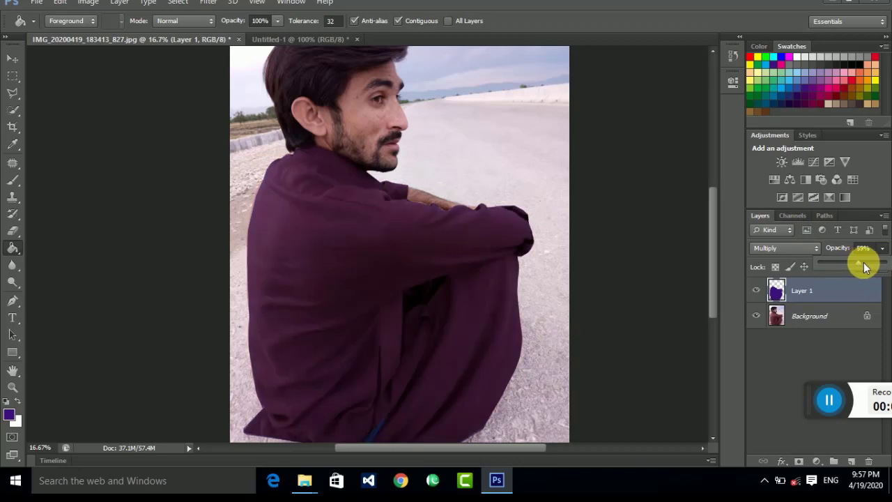
drag(857, 264, 871, 267)
click(831, 402)
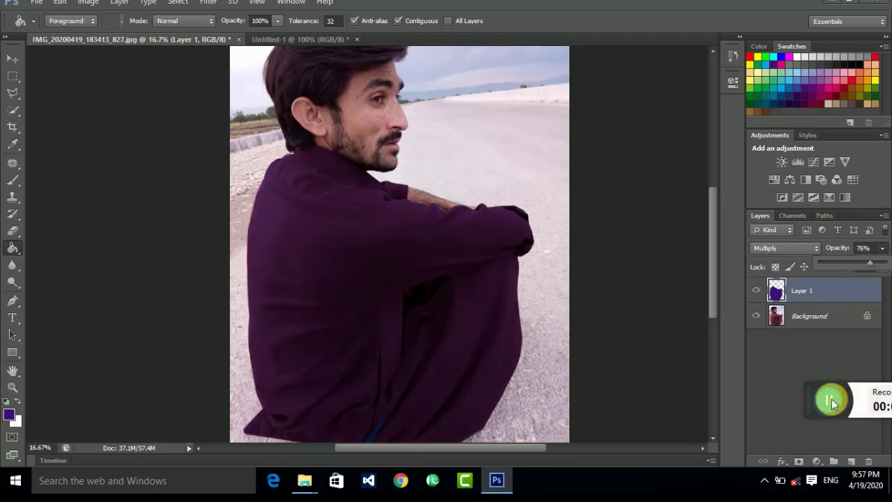
drag(416, 138, 407, 194)
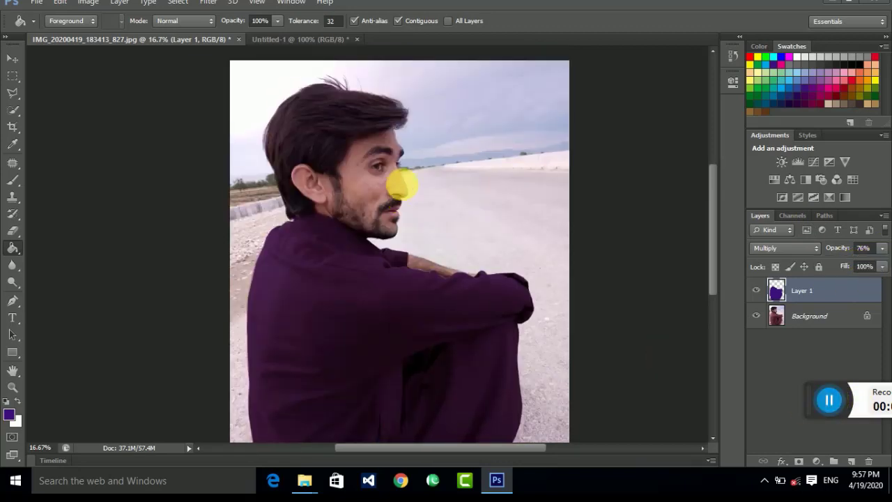
Zoom in on the face, select the Background layer and choose the Polygonal Lasso.
scroll(402, 184, up, 1)
scroll(402, 184, up, 1)
scroll(404, 184, up, 1)
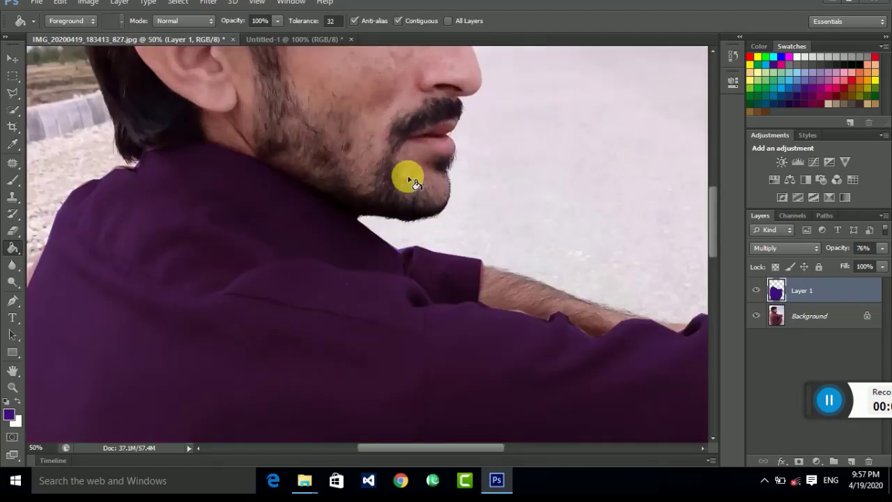
click(840, 315)
drag(416, 217, 409, 259)
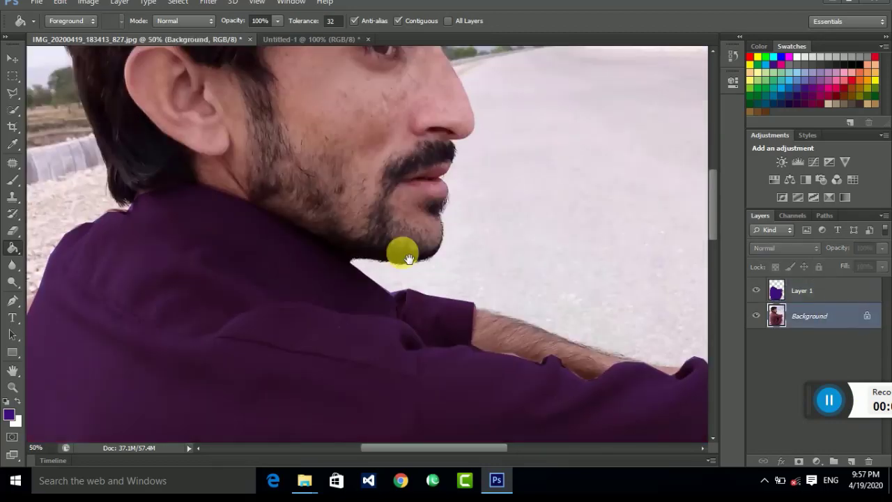
click(12, 93)
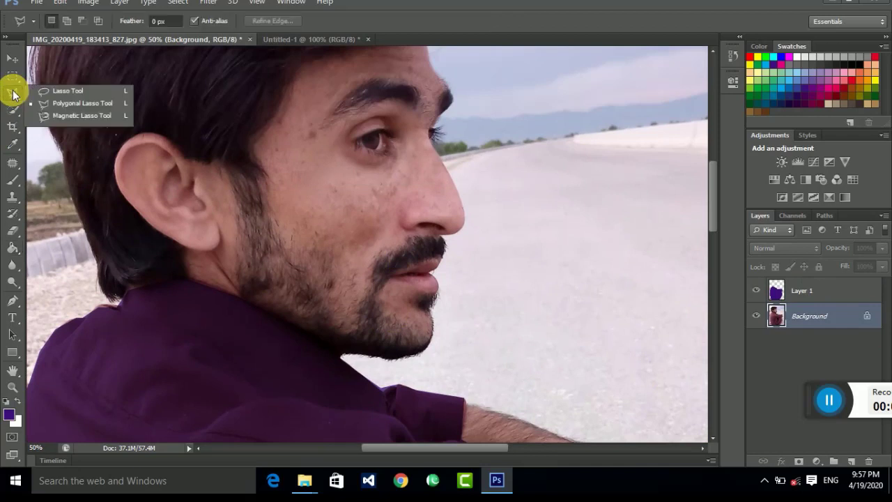
click(60, 103)
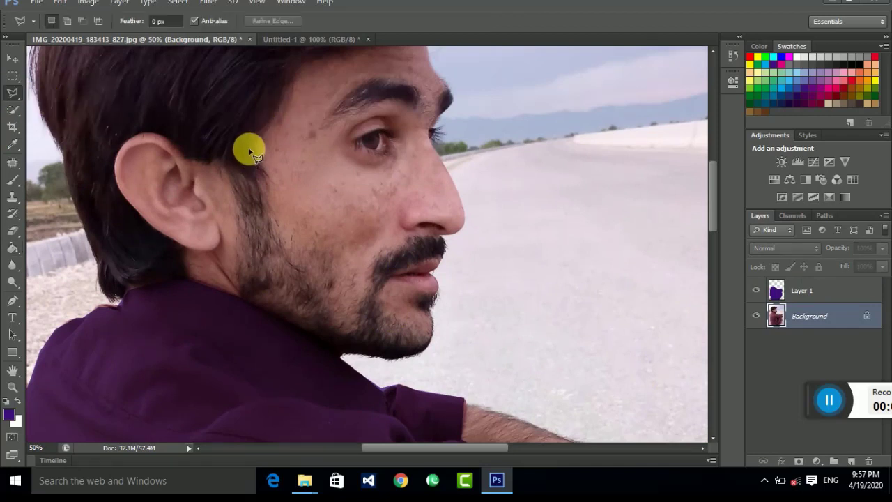
Trace a first face outline along the hairline and jaw, then discard it.
click(228, 188)
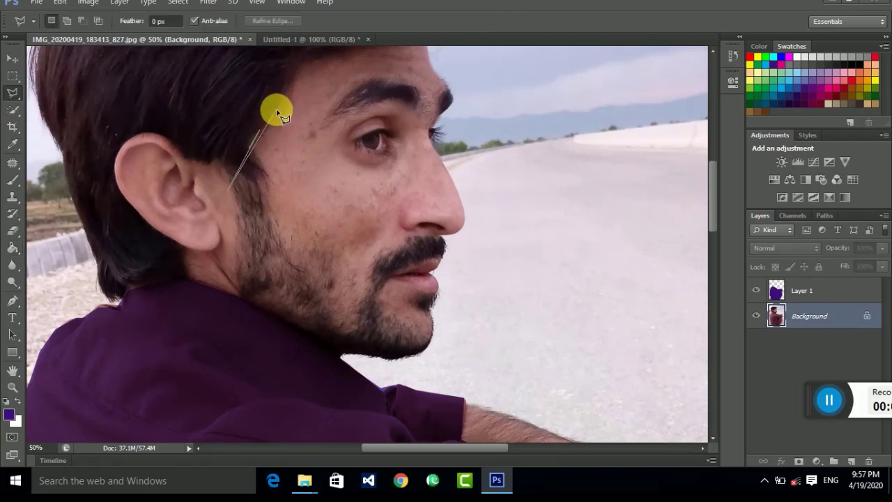
scroll(249, 193, up, 1)
scroll(255, 185, up, 3)
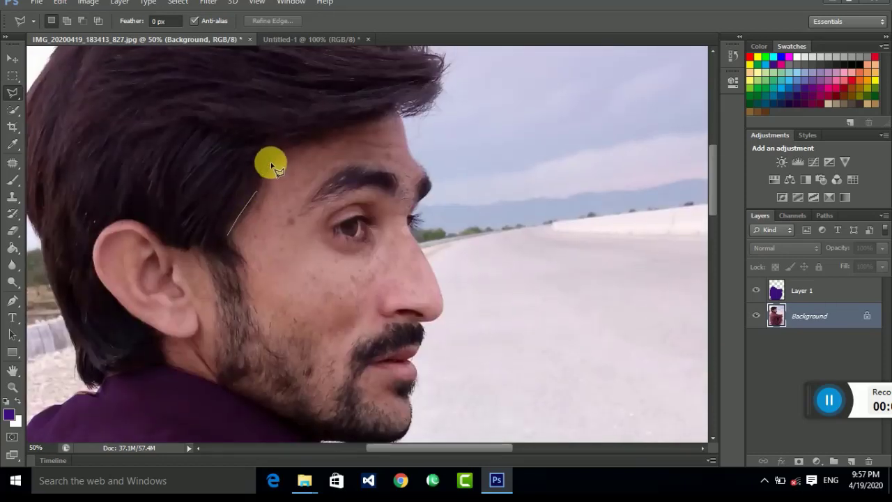
click(288, 146)
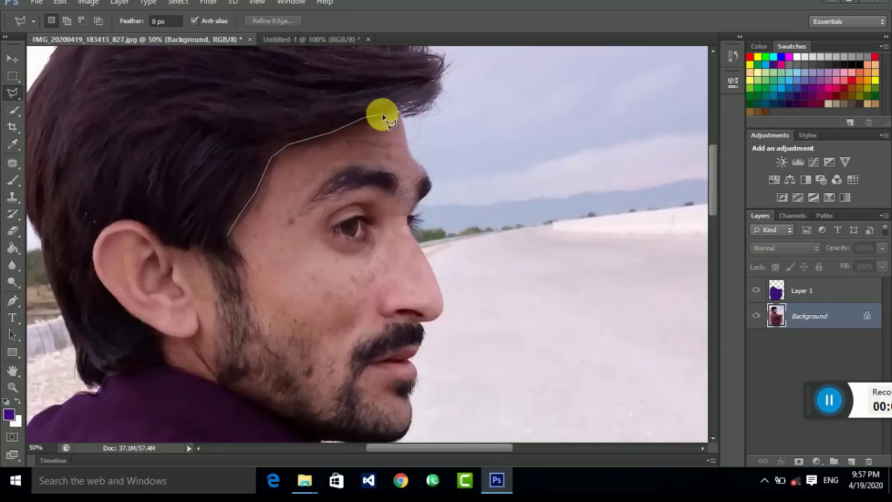
click(387, 110)
click(423, 115)
click(503, 150)
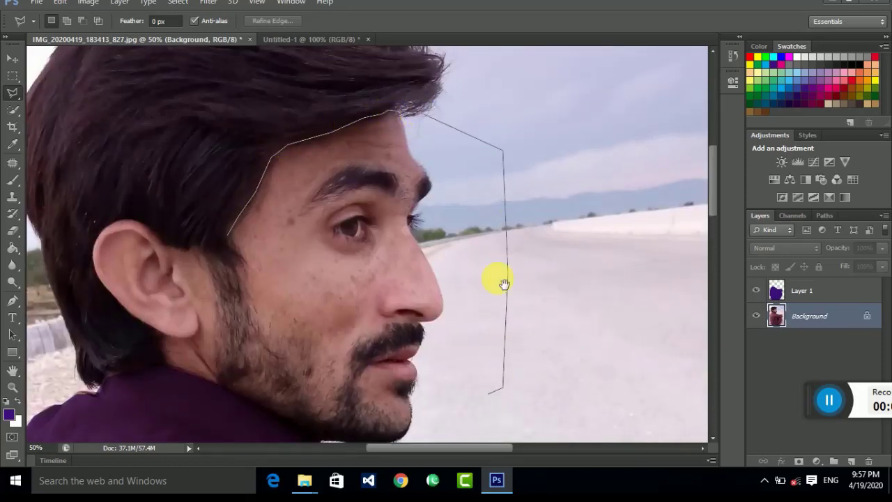
drag(504, 284, 539, 207)
click(441, 374)
click(377, 380)
click(321, 340)
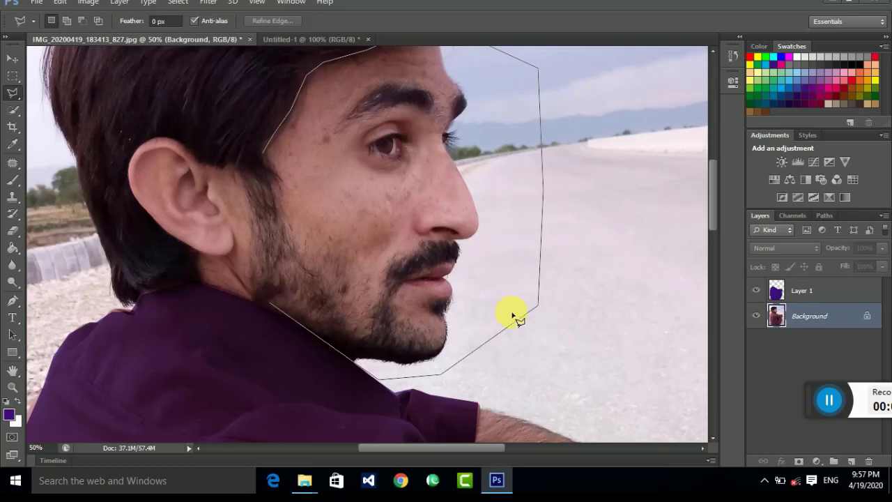
key(Escape)
Start a new outline from the cheek up along the hairline and head.
click(292, 230)
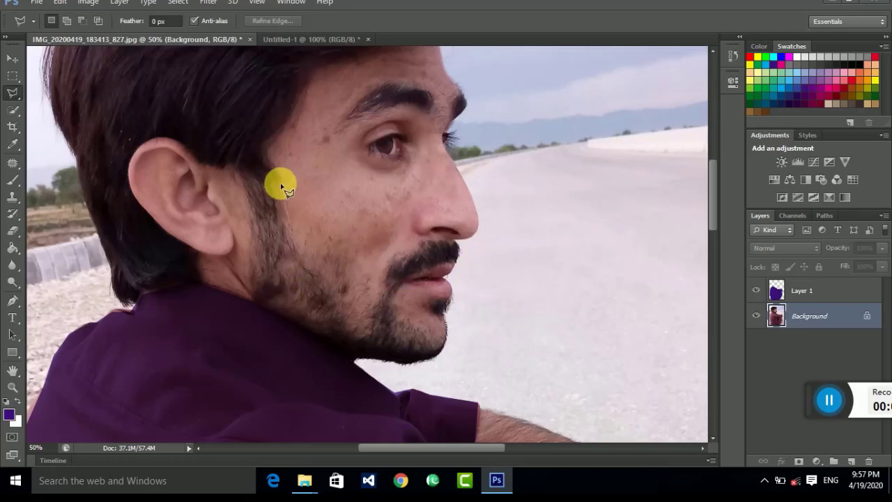
click(279, 184)
click(267, 159)
mouse_move(289, 141)
mouse_down()
mouse_move(264, 184)
mouse_move(257, 174)
mouse_up()
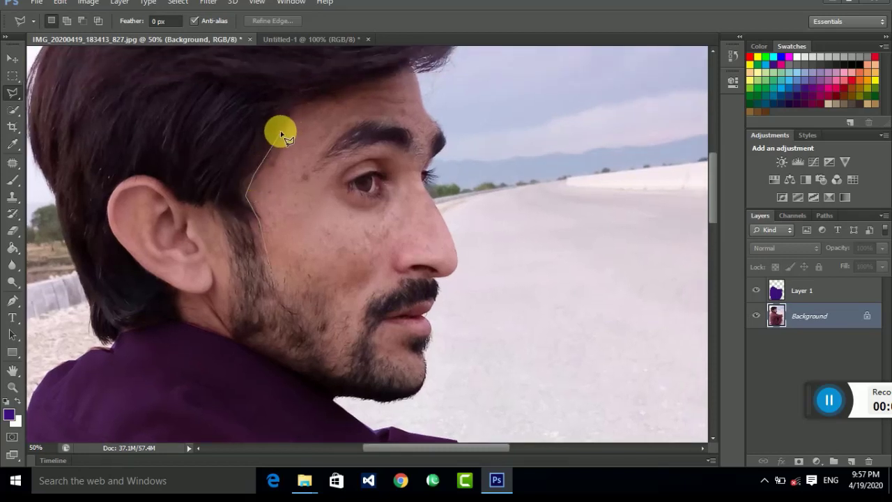
click(296, 108)
scroll(265, 154, up, 2)
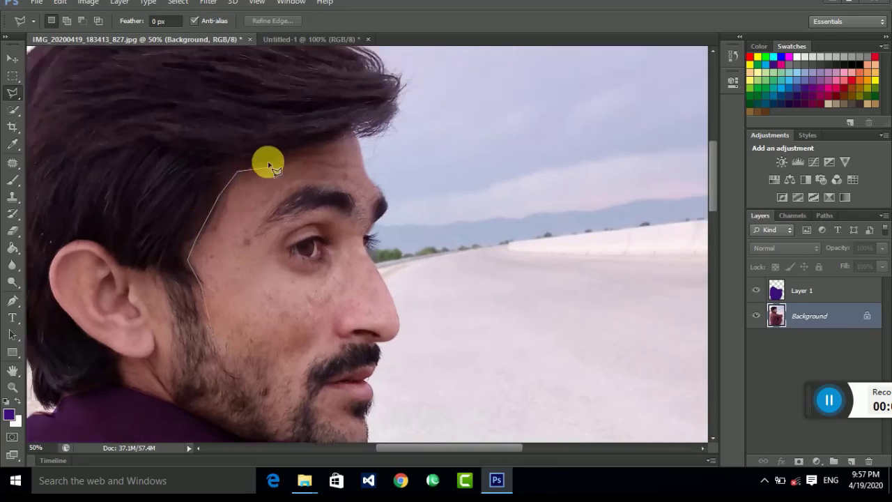
click(355, 134)
click(407, 132)
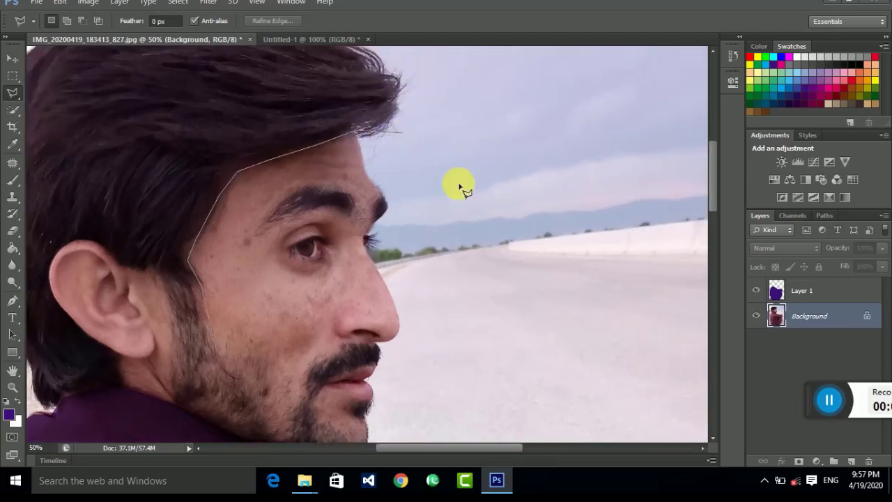
scroll(481, 202, down, 3)
Trace around the forehead, nose, chin and cheek, closing the face selection.
click(509, 154)
click(442, 281)
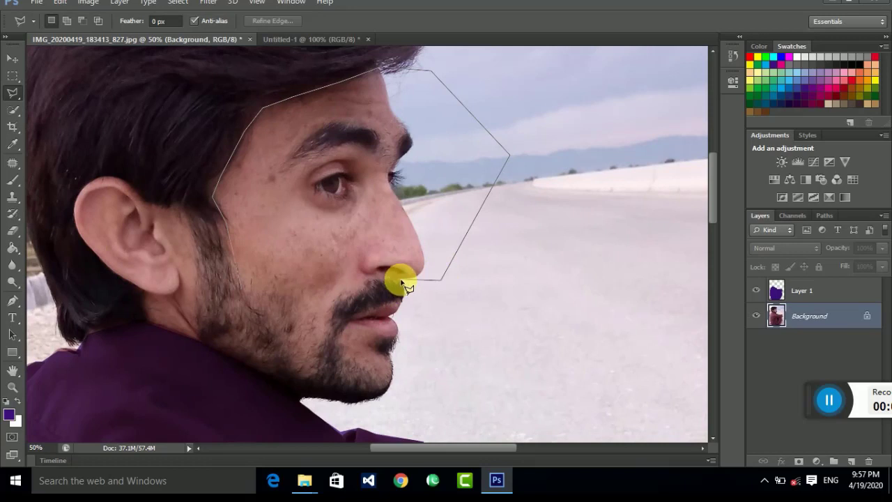
click(363, 284)
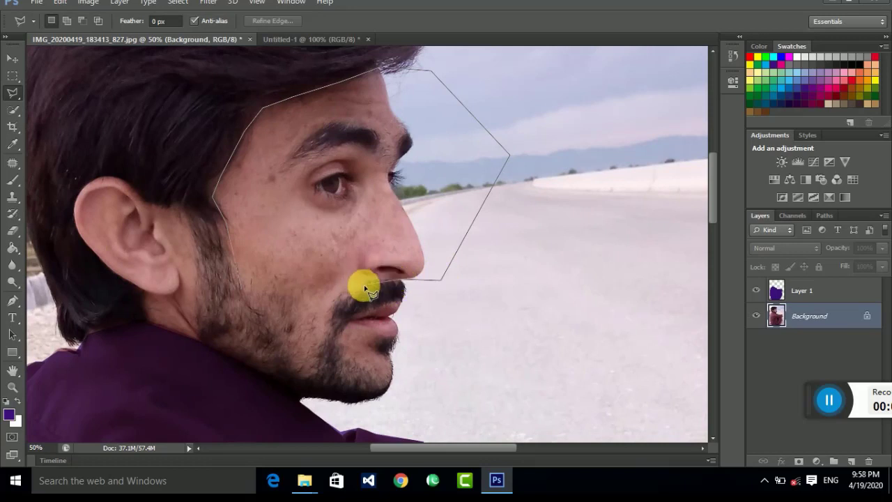
click(301, 368)
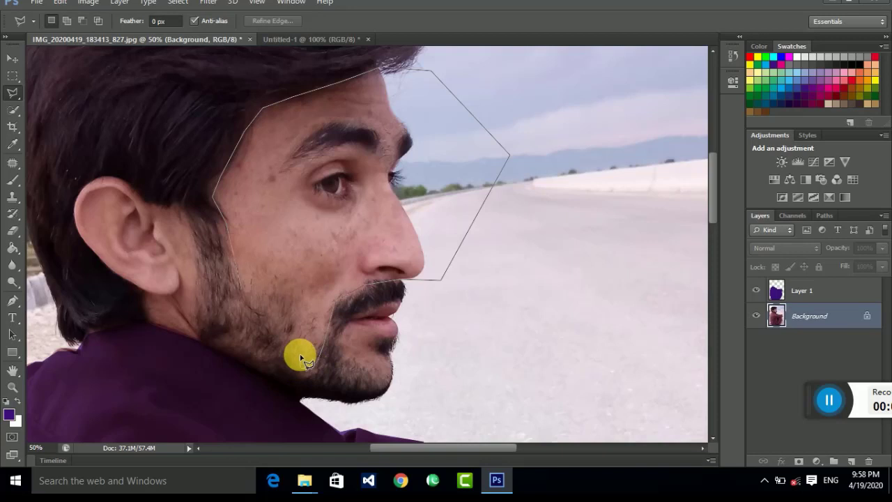
click(312, 319)
click(244, 292)
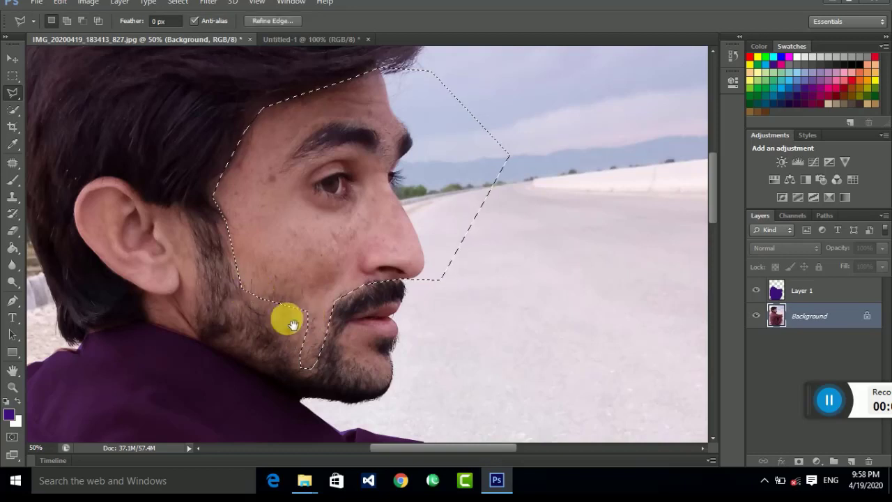
scroll(285, 318, down, 3)
Add the chin patch below the lip to the face selection.
scroll(291, 289, down, 2)
key(shift)
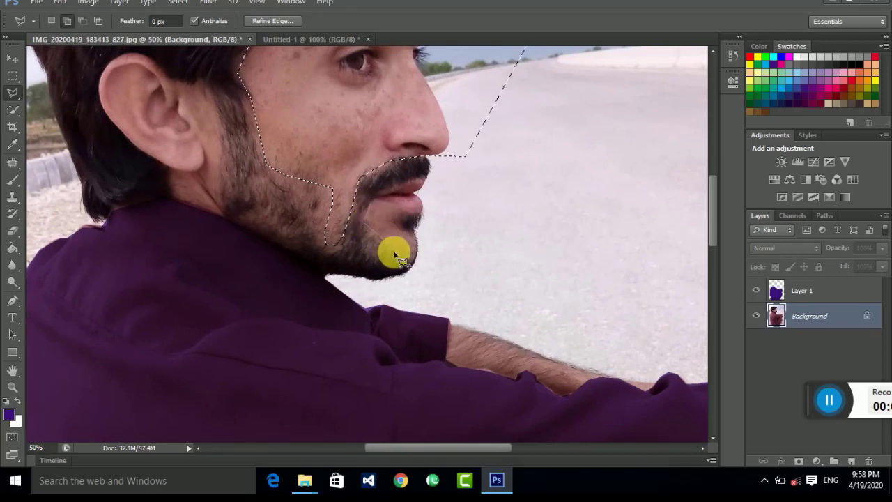
click(364, 220)
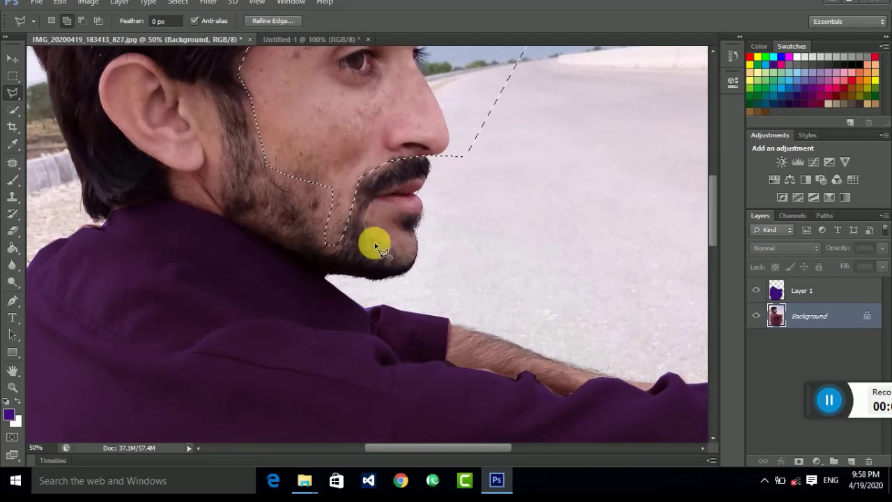
click(381, 250)
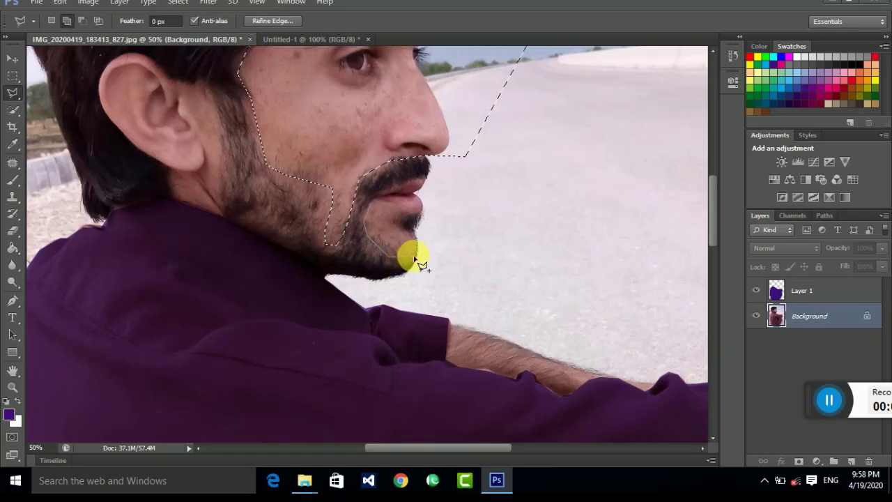
click(416, 252)
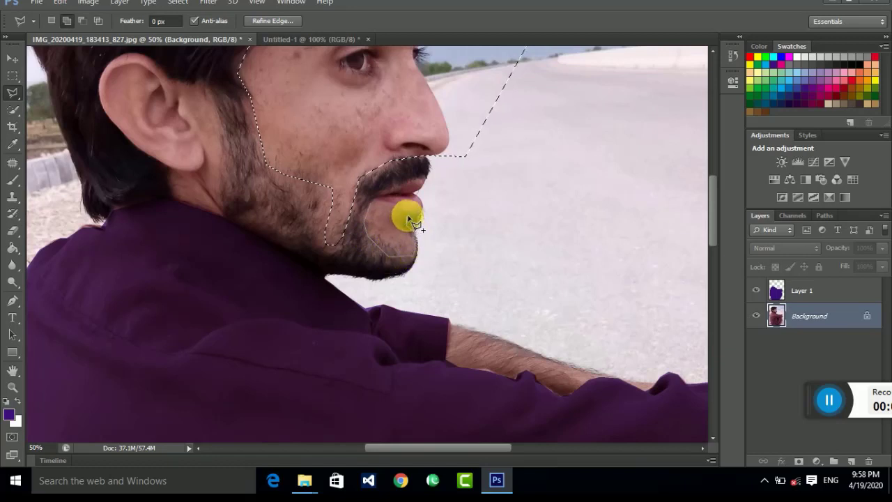
click(391, 209)
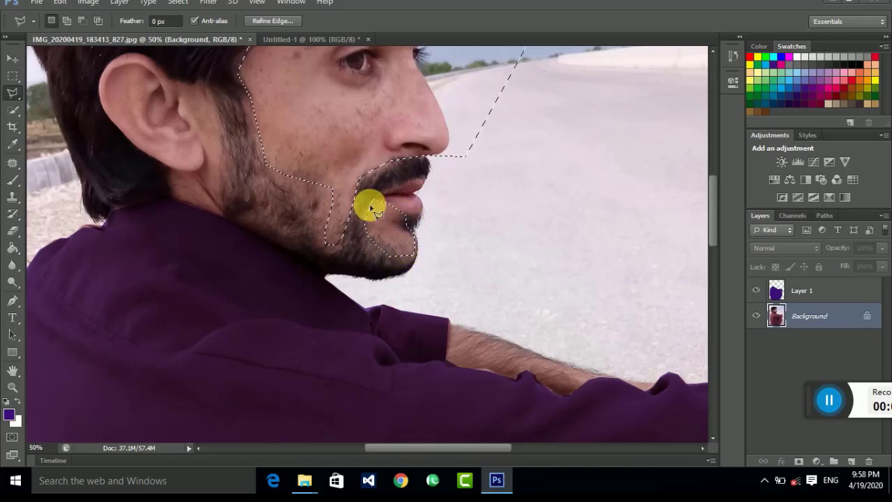
Add the area around the ear and neck to the selection.
scroll(295, 237, up, 5)
scroll(299, 225, left, 3)
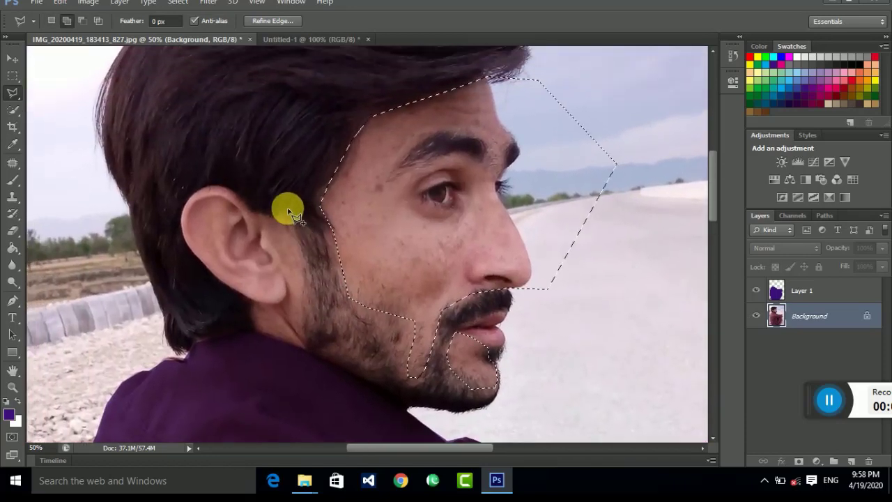
click(288, 209)
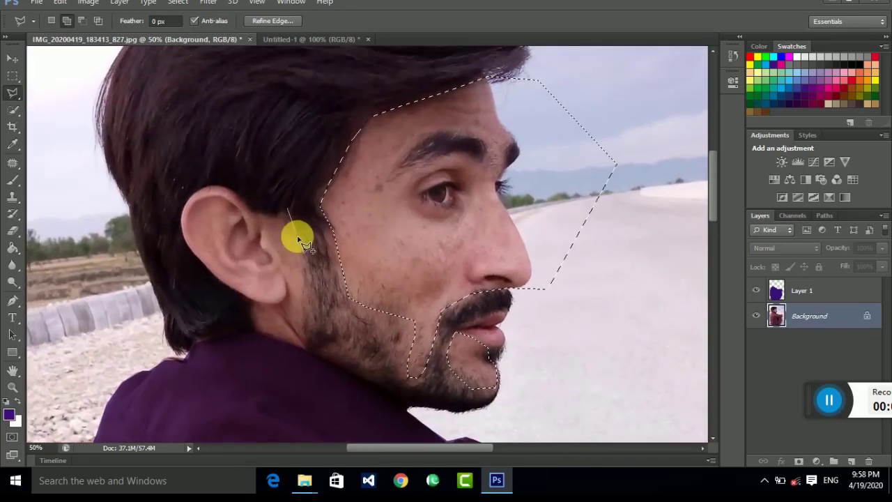
click(307, 349)
click(292, 357)
click(220, 342)
click(129, 203)
click(159, 169)
click(221, 165)
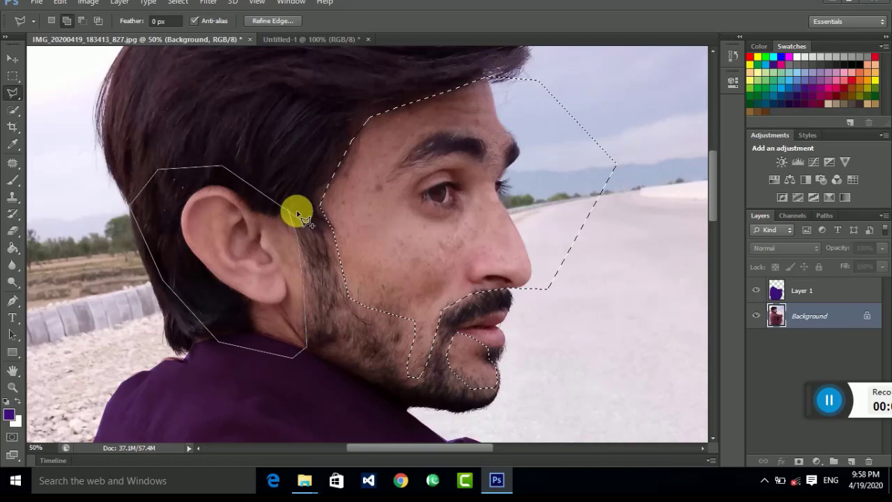
click(288, 210)
Add the bare forearm to the selection.
scroll(334, 219, down, 4)
scroll(369, 293, right, 4)
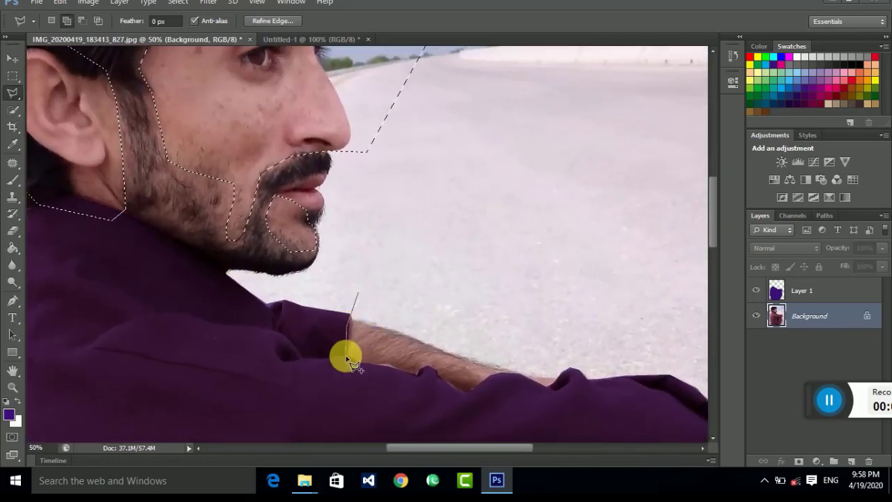
click(347, 356)
click(493, 396)
click(571, 390)
click(598, 332)
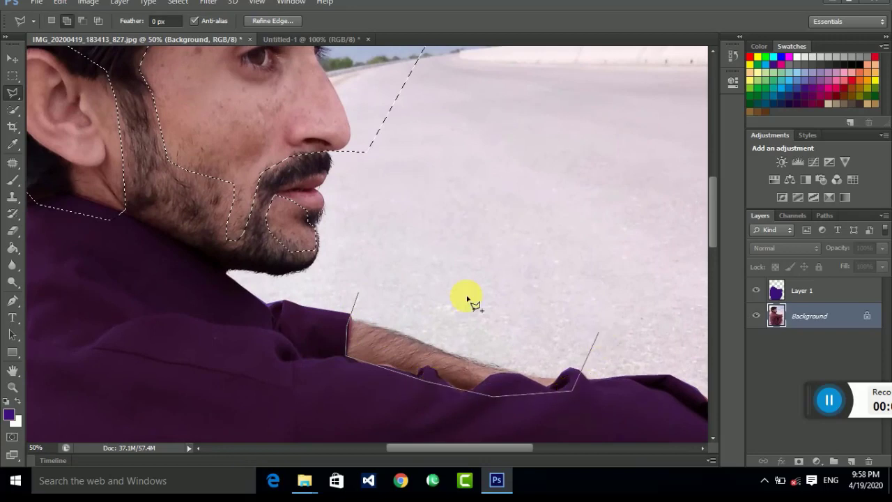
click(357, 297)
scroll(295, 285, up, 4)
scroll(294, 284, left, 2)
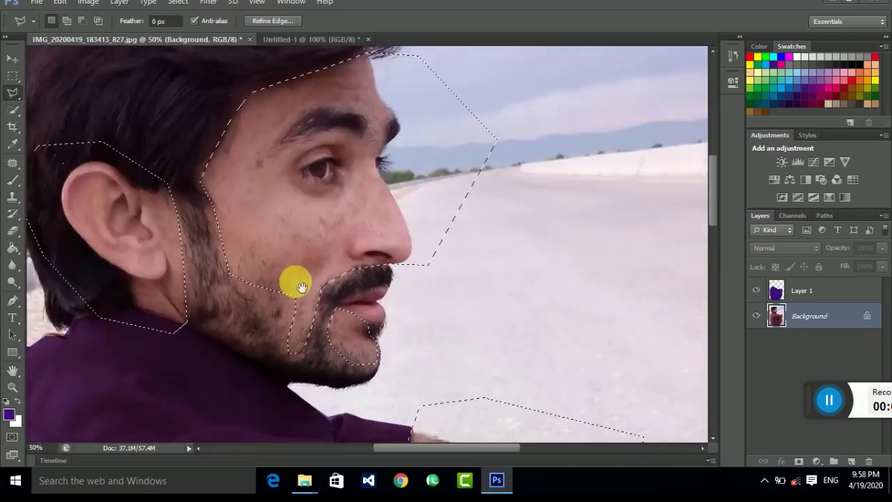
click(13, 144)
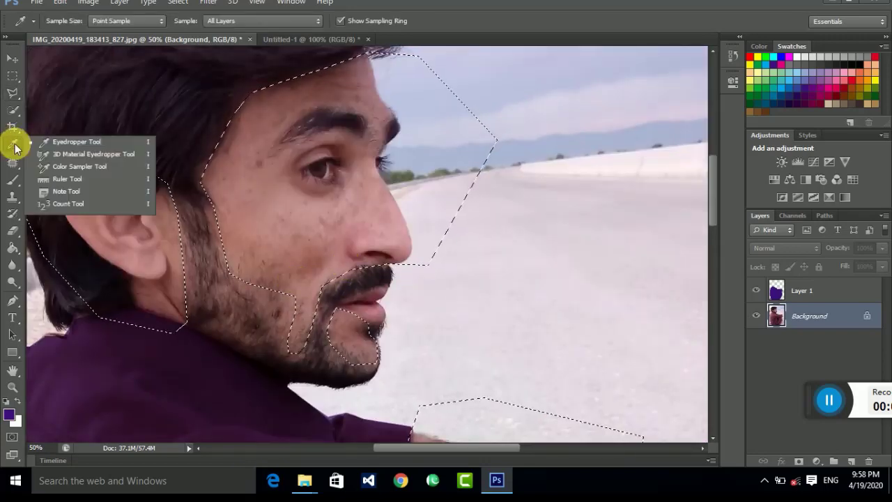
Sample the skin tone from the cheek with the Eyedropper and zoom to 100%.
click(91, 144)
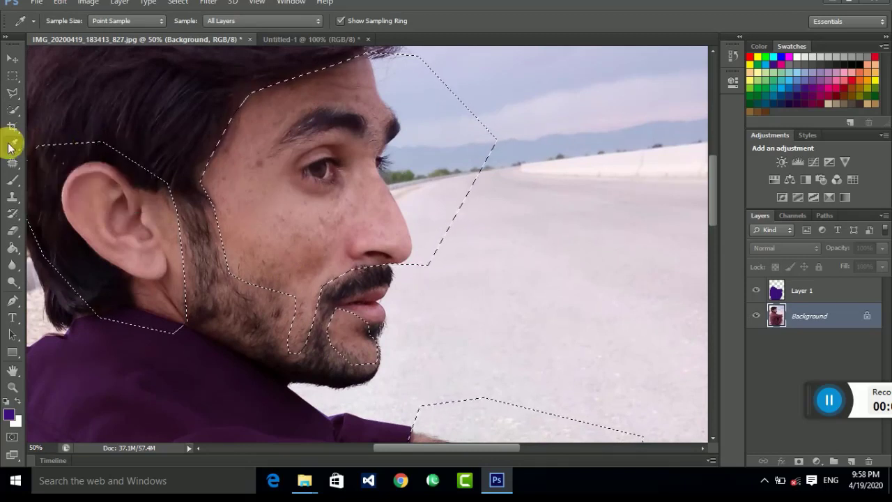
right_click(11, 147)
click(92, 149)
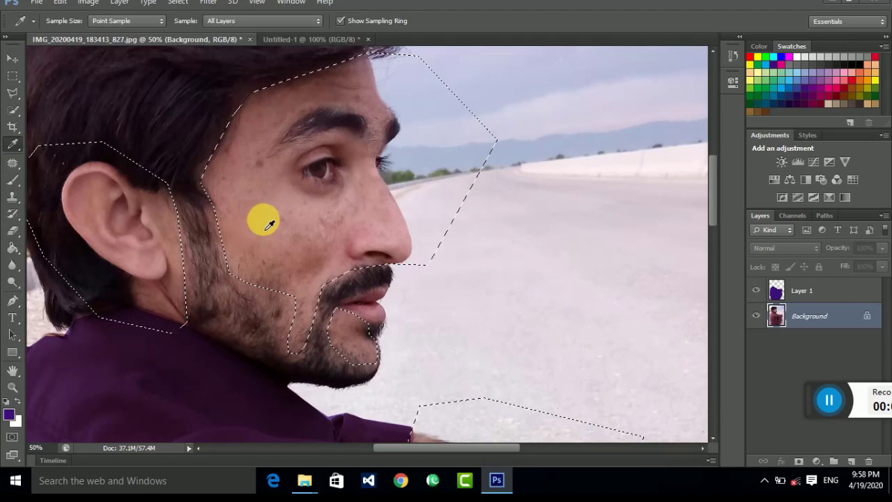
click(279, 205)
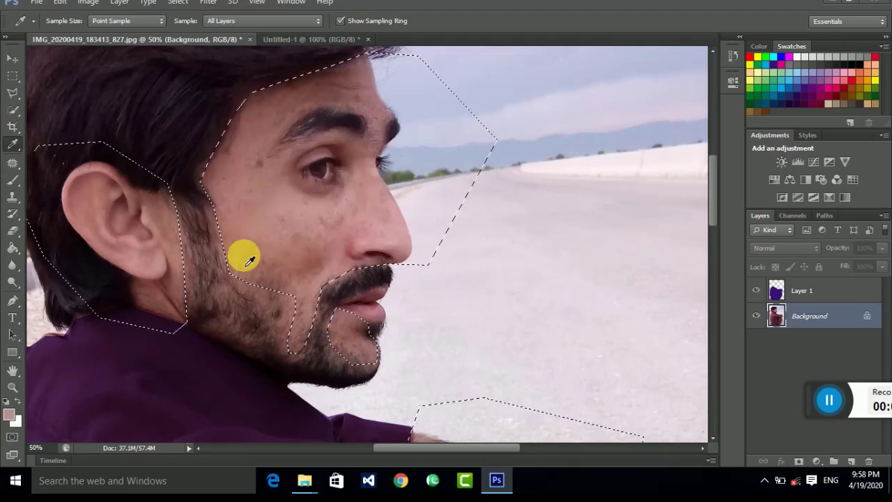
key(ctrl+plus)
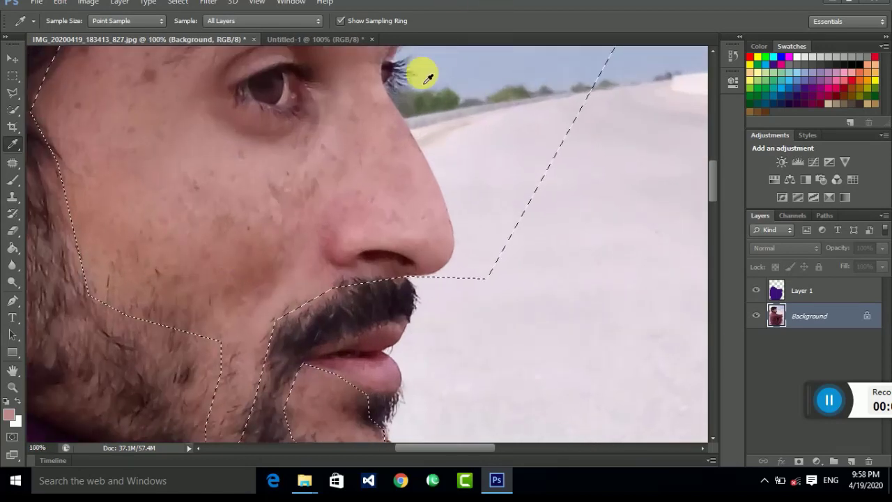
Switch to the Brush tool, hide the selection outline, and set brush hardness to about 48%.
right_click(17, 184)
click(85, 176)
key(ctrl+d)
drag(236, 197, 275, 272)
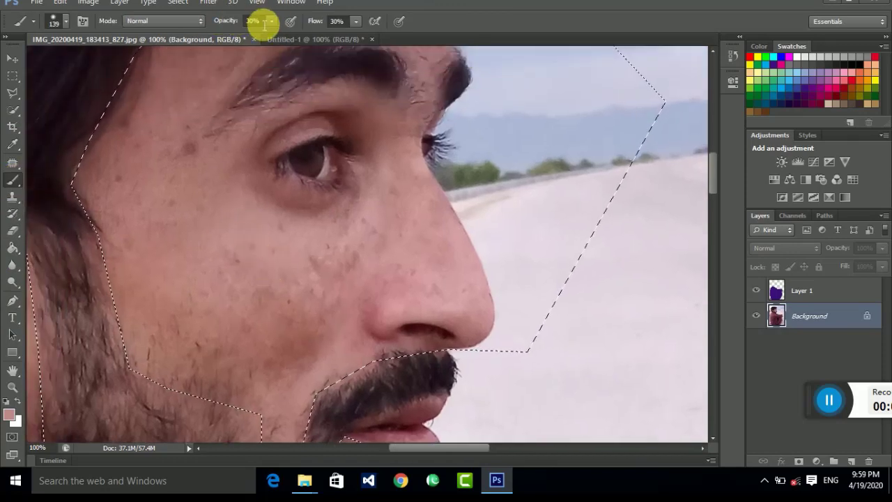
click(342, 21)
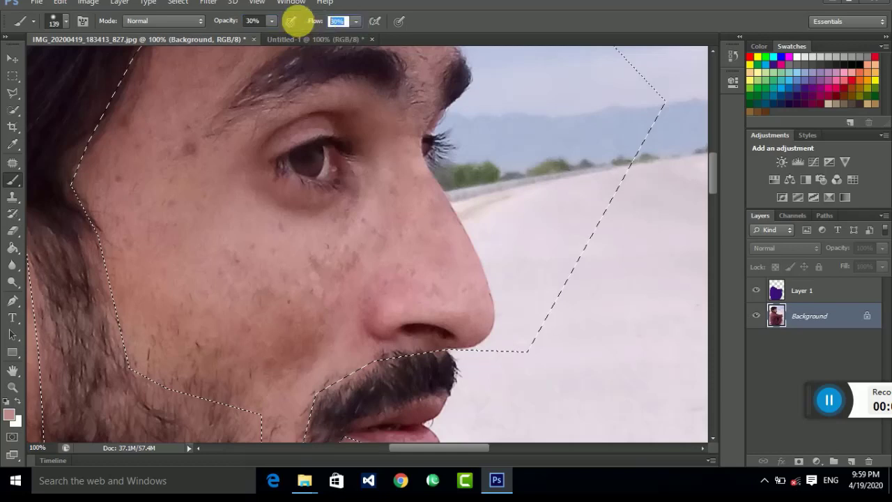
click(66, 21)
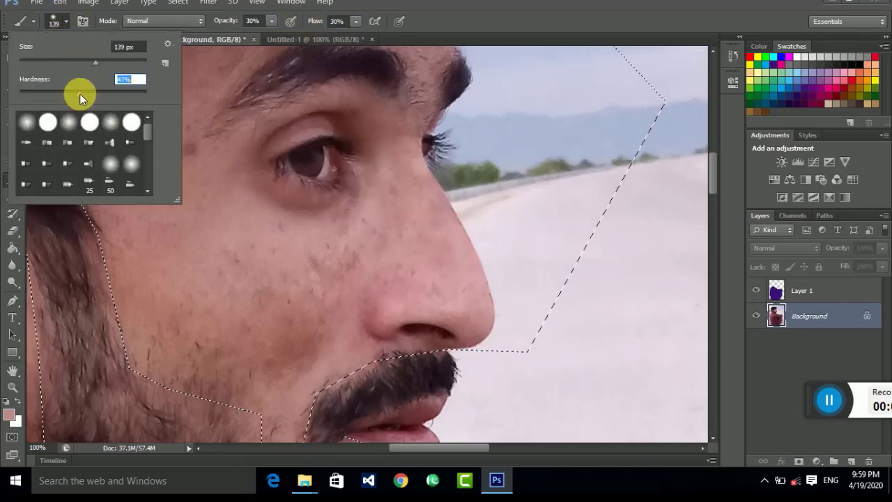
drag(79, 93, 85, 93)
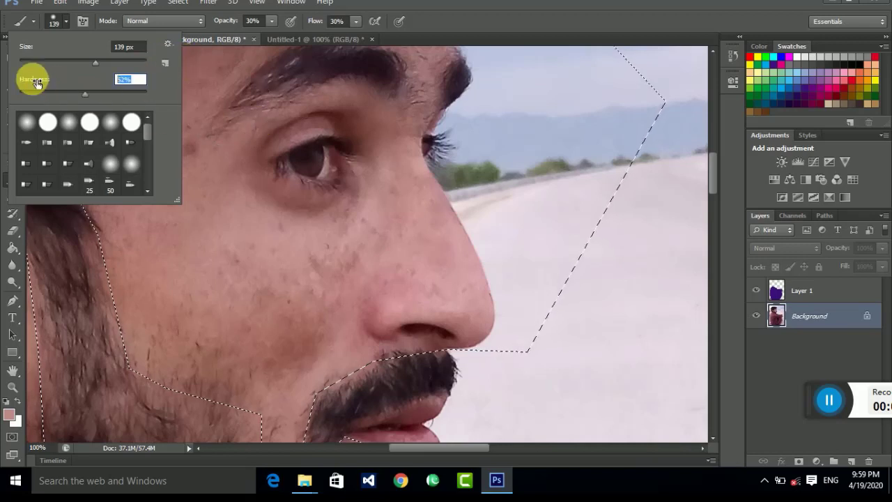
click(279, 219)
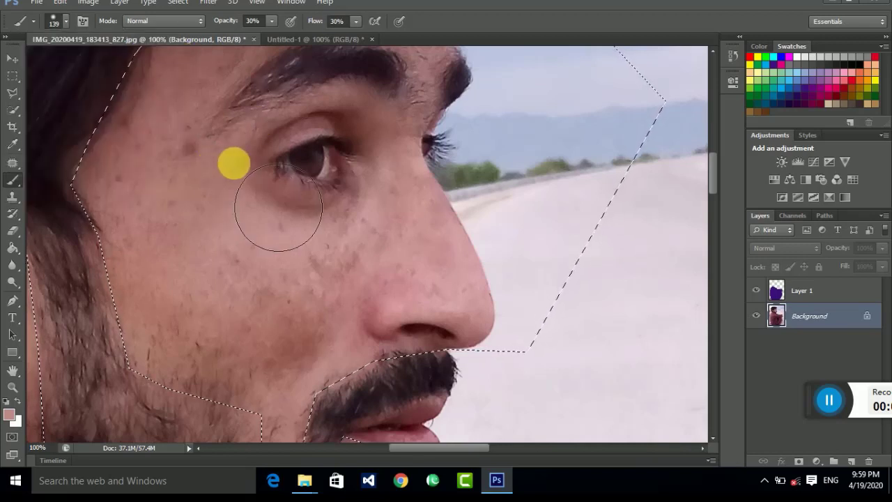
Set a 123 px brush and paint skin tone over the ear, neck and chin.
key(ctrl+minus)
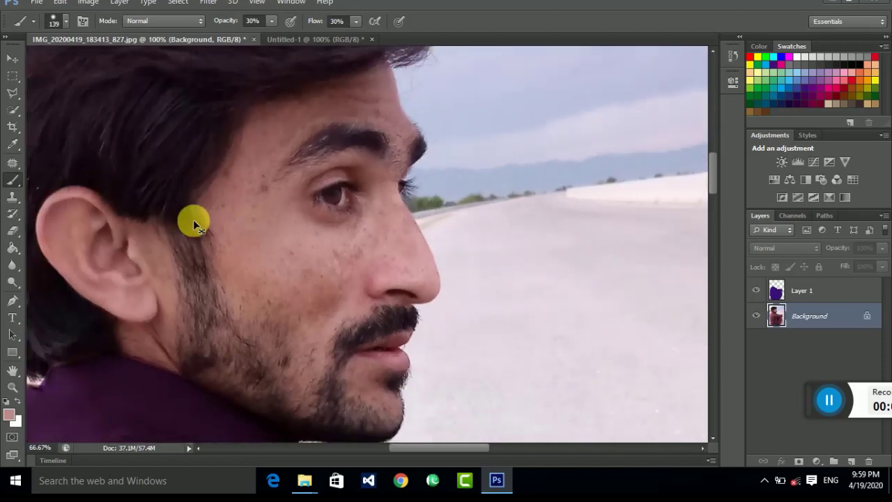
key(ctrl+minus)
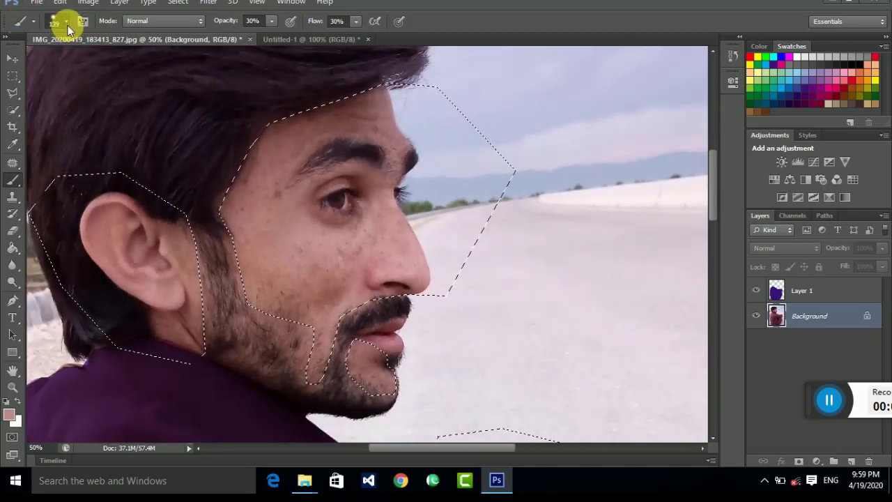
click(67, 23)
click(72, 61)
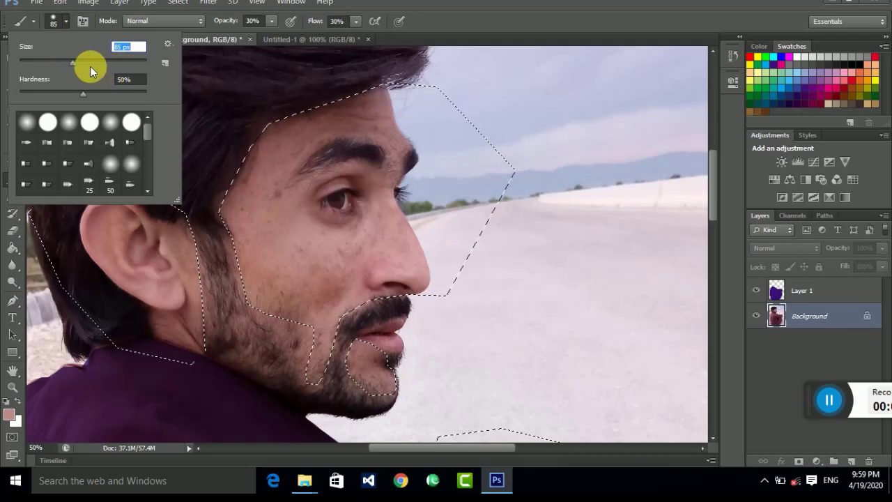
click(90, 65)
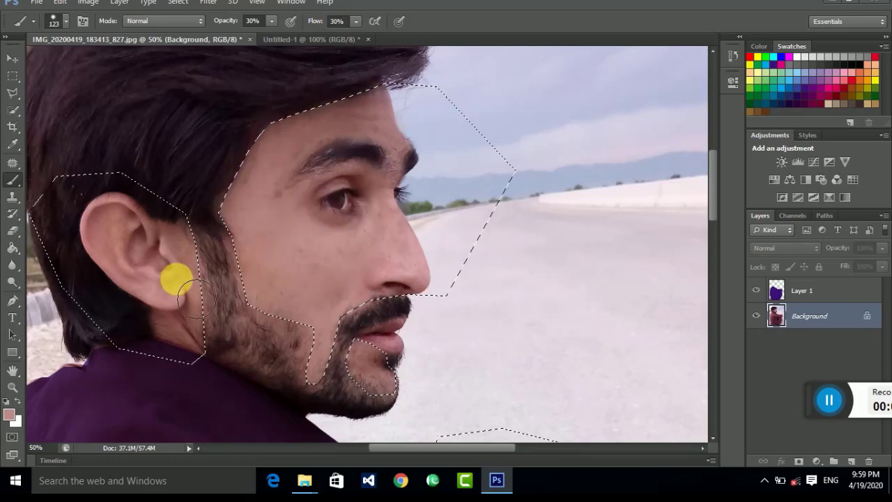
mouse_move(197, 299)
mouse_down()
mouse_move(183, 322)
mouse_move(168, 268)
mouse_move(109, 209)
mouse_up()
drag(332, 384, 398, 397)
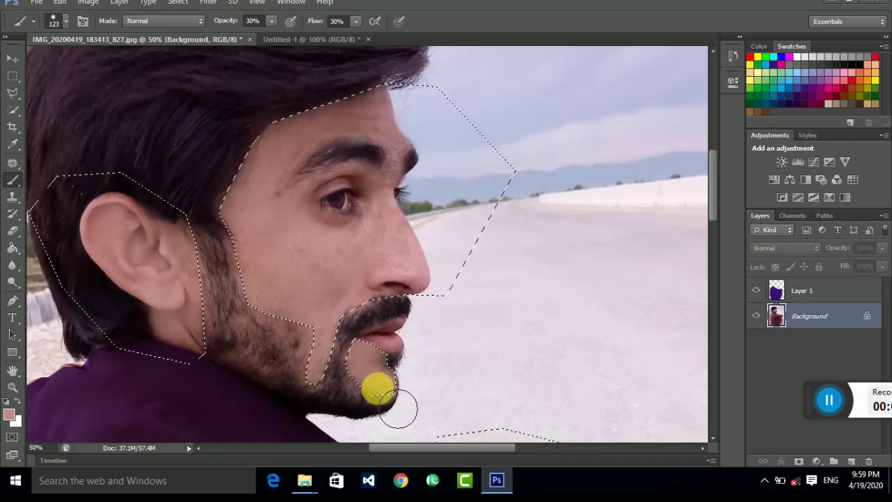
mouse_move(398, 408)
mouse_down()
mouse_move(471, 399)
mouse_move(427, 326)
mouse_move(404, 310)
mouse_move(314, 324)
mouse_move(448, 348)
mouse_move(358, 334)
mouse_move(321, 296)
mouse_move(316, 323)
mouse_move(286, 295)
mouse_move(258, 309)
mouse_move(413, 178)
mouse_up()
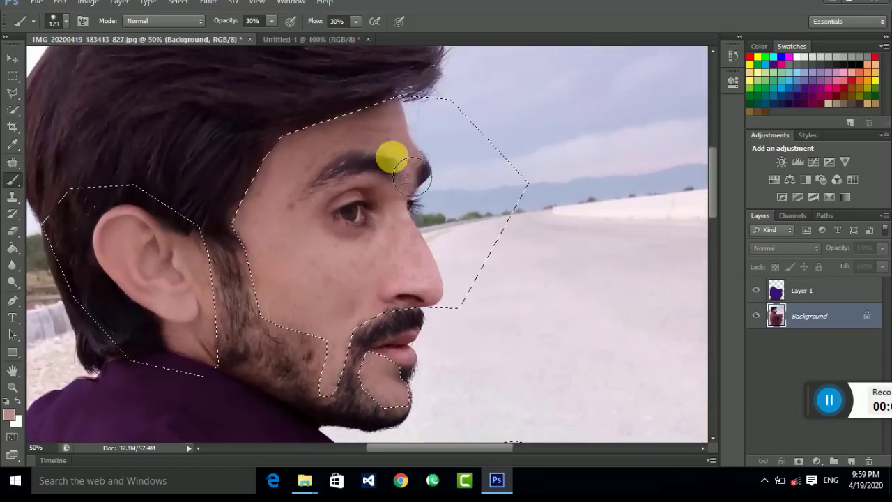
Shrink the brush to 57 px and paint skin tone along the eye, eyebrow and temple.
click(67, 21)
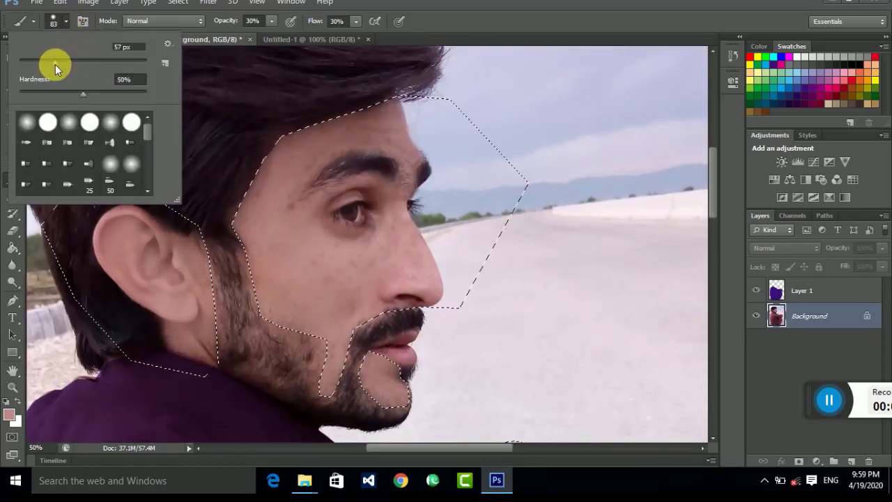
click(370, 195)
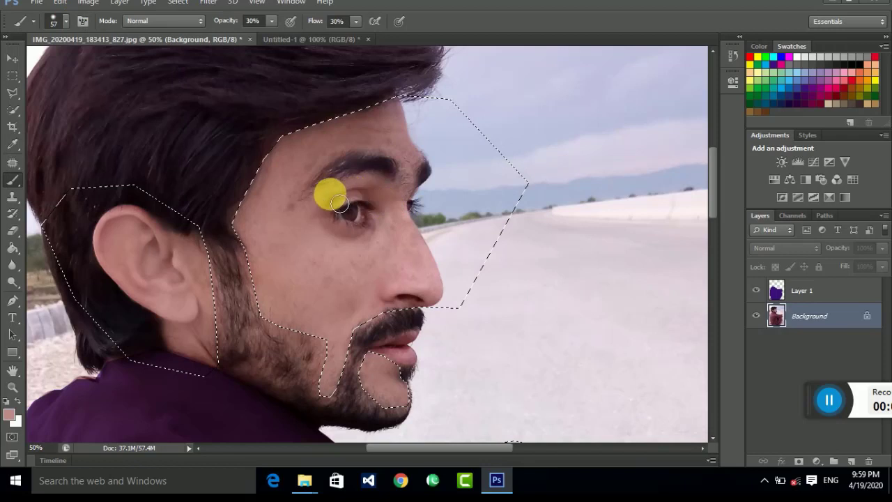
mouse_move(339, 203)
mouse_down()
mouse_move(375, 202)
mouse_move(401, 143)
mouse_up()
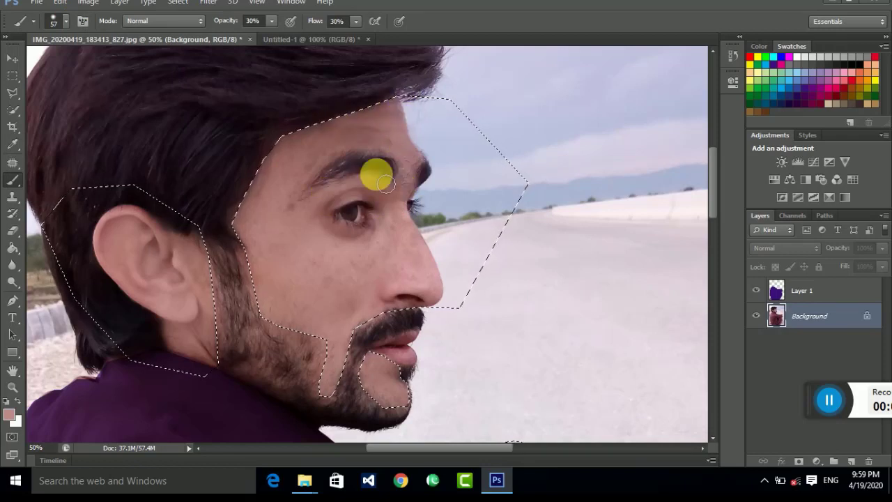
drag(386, 183, 274, 196)
click(11, 73)
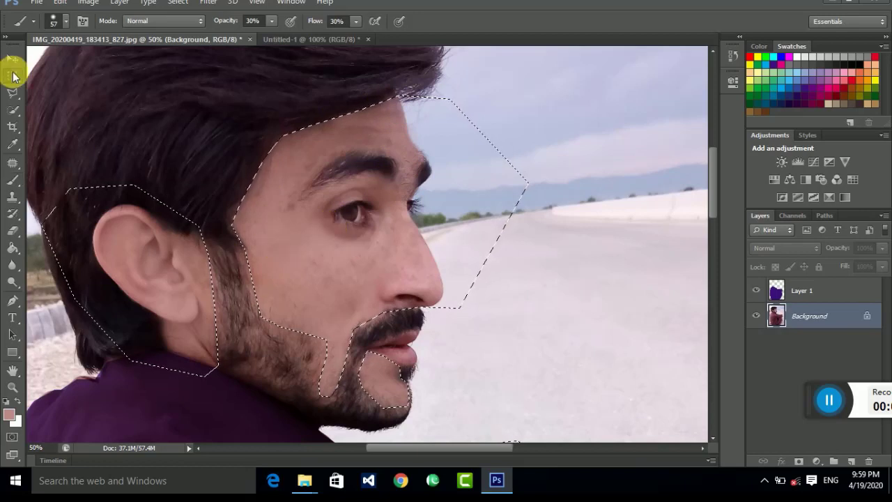
Use Select Inverse from the Rectangular Marquee's canvas menu to select outside the face.
click(69, 69)
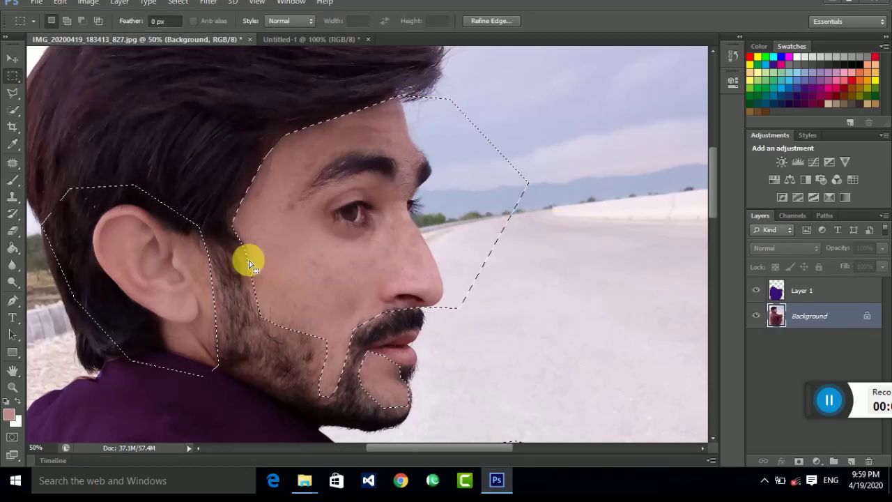
right_click(228, 260)
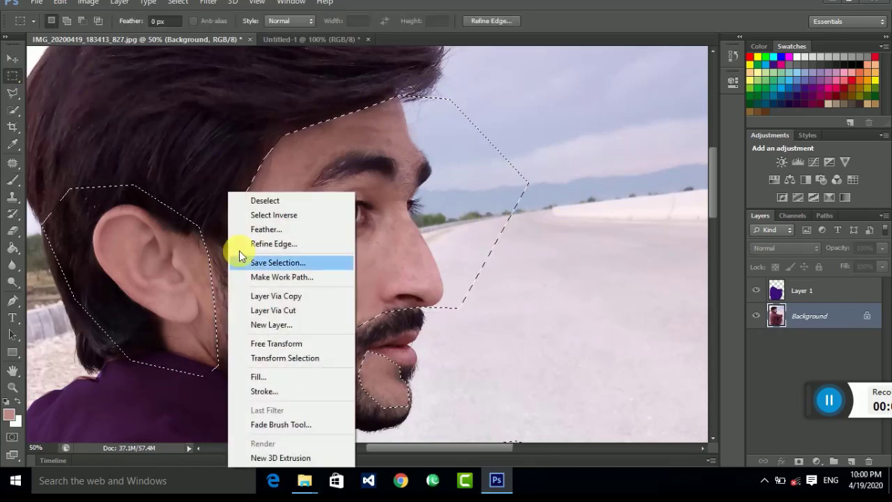
click(280, 221)
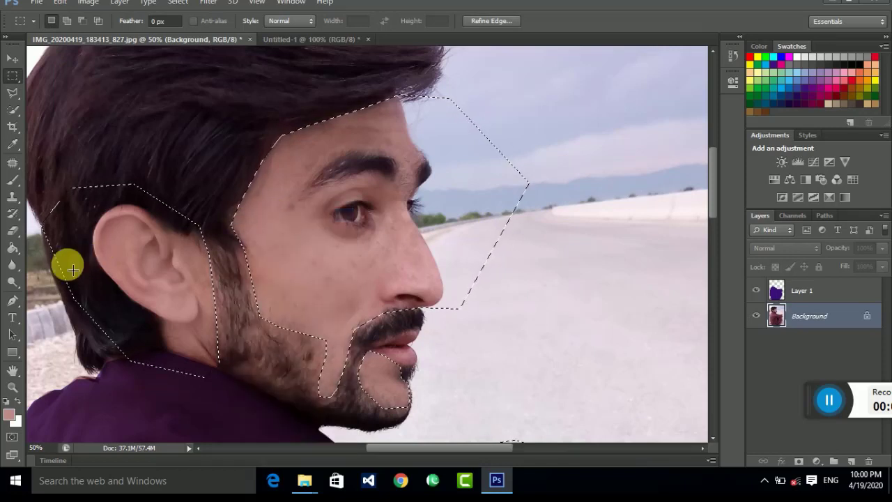
click(12, 266)
drag(12, 267, 87, 287)
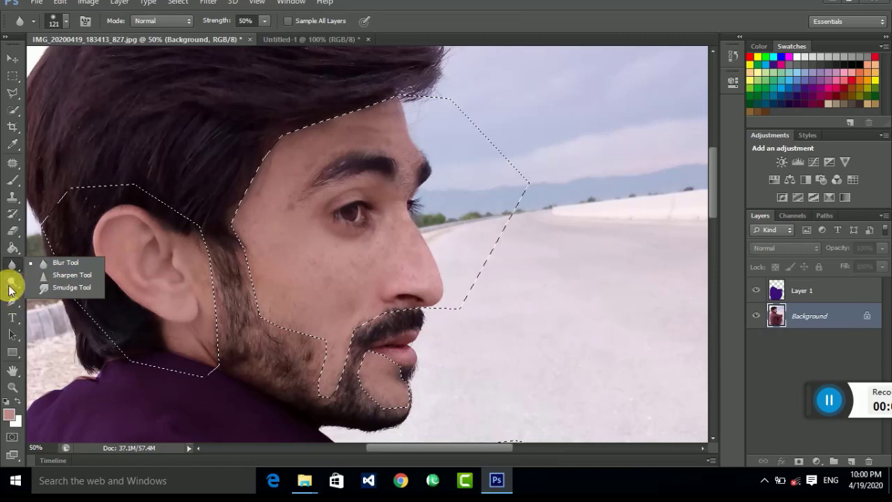
Burn the beard along the jaw with a 180 px brush at 30% exposure.
drag(12, 281, 84, 285)
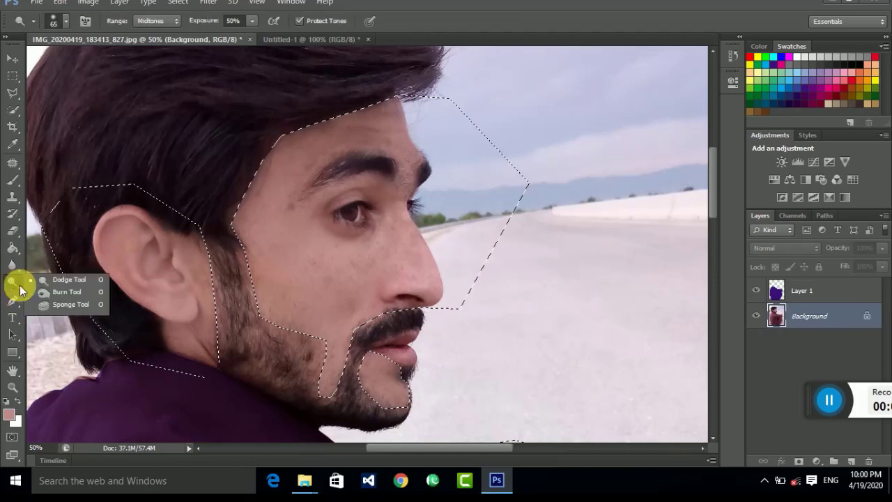
click(76, 297)
click(56, 20)
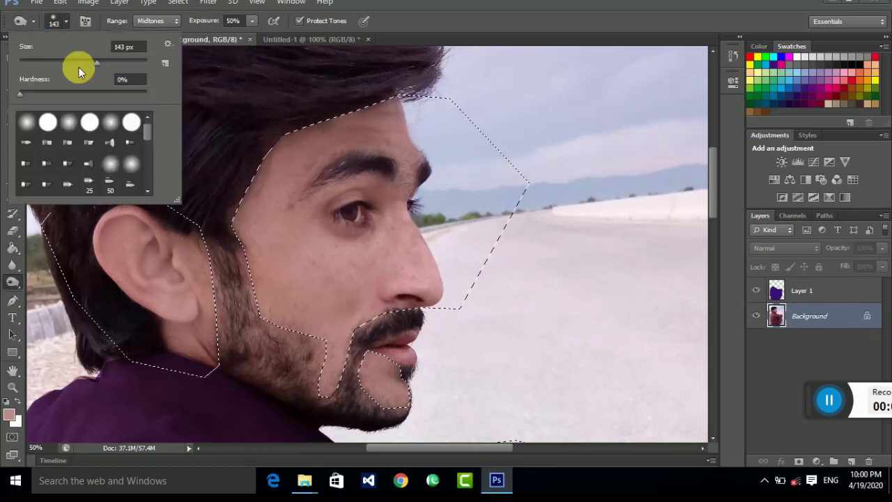
drag(100, 61, 111, 62)
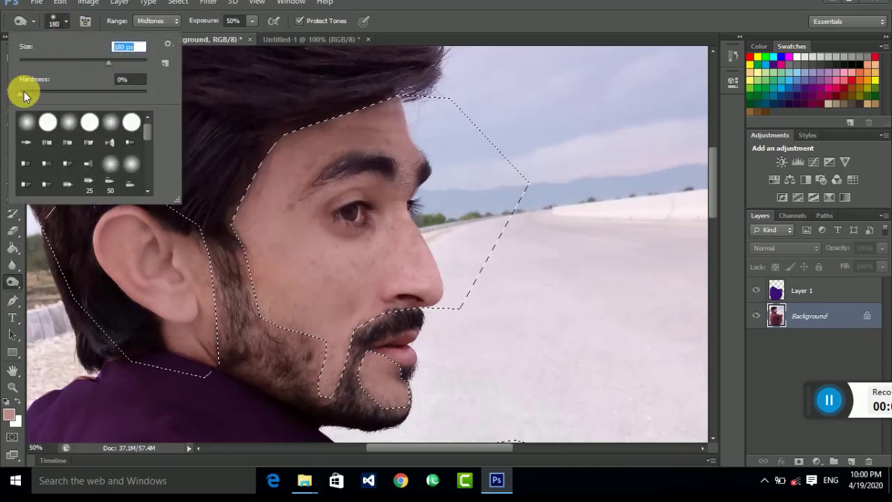
click(233, 20)
text(30)
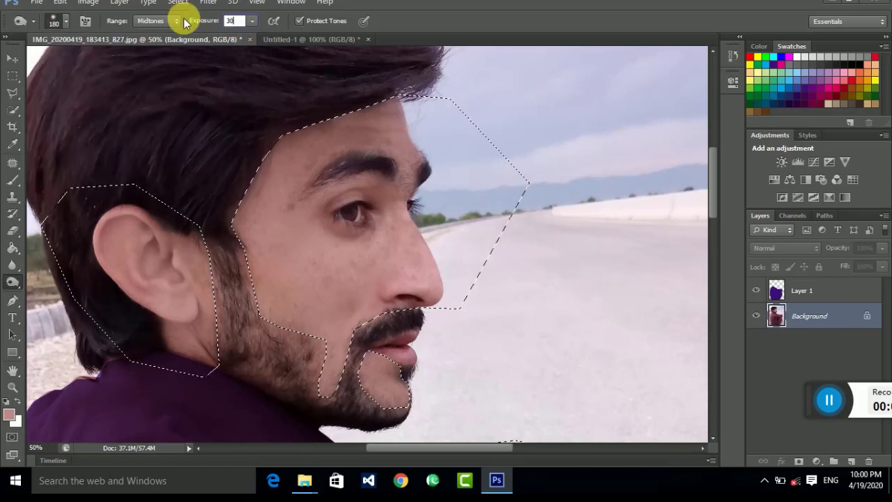
mouse_move(251, 292)
mouse_down()
mouse_move(328, 415)
mouse_move(416, 403)
mouse_move(319, 407)
mouse_move(425, 347)
mouse_move(165, 313)
mouse_move(179, 372)
mouse_move(259, 333)
mouse_move(249, 277)
mouse_move(255, 348)
mouse_move(334, 393)
mouse_up()
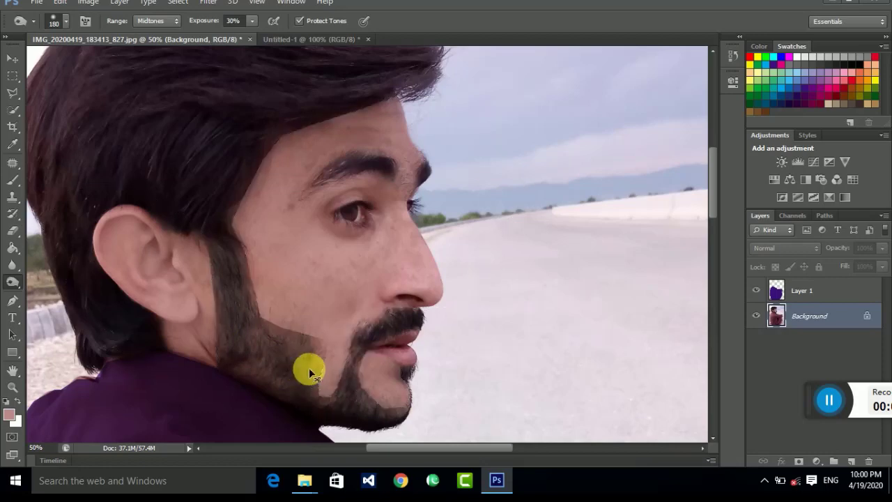
key(ctrl+minus)
key(ctrl+minus)
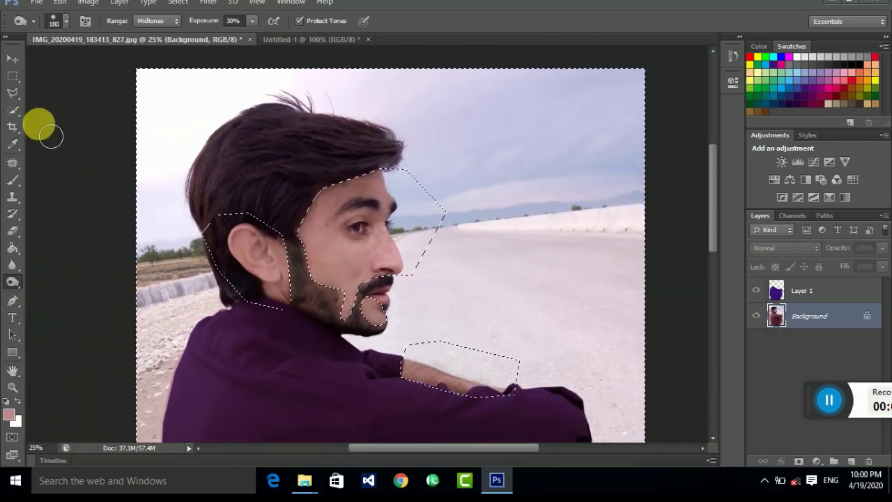
Deselect everything with the Rectangular Marquee and zoom in to 200% on the eyebrow.
drag(13, 75, 90, 71)
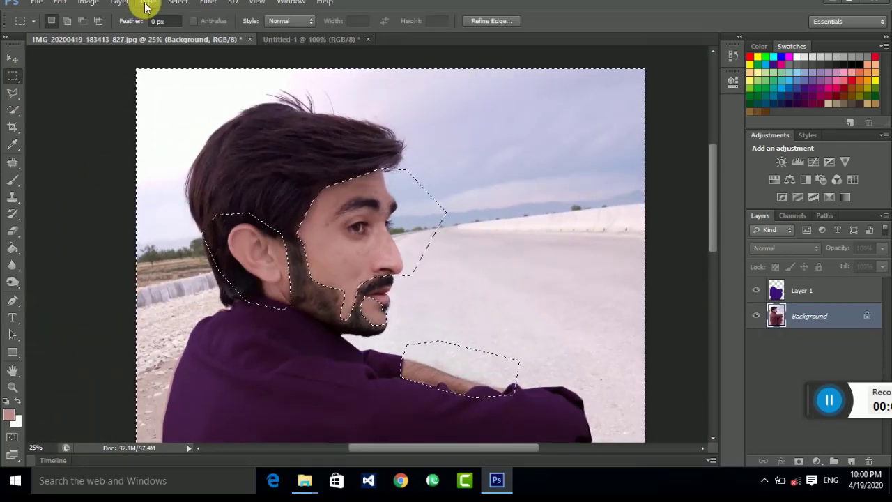
click(116, 117)
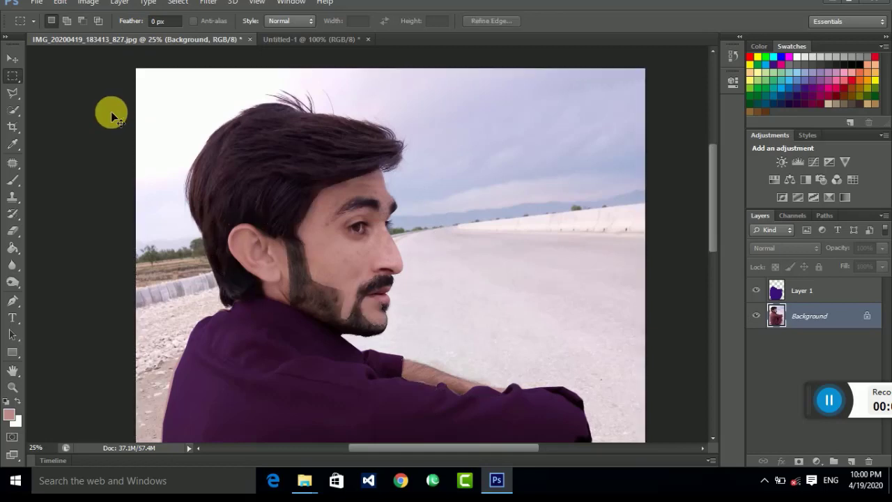
key(ctrl+plus)
key(ctrl+plus)
key(ctrl+plus)
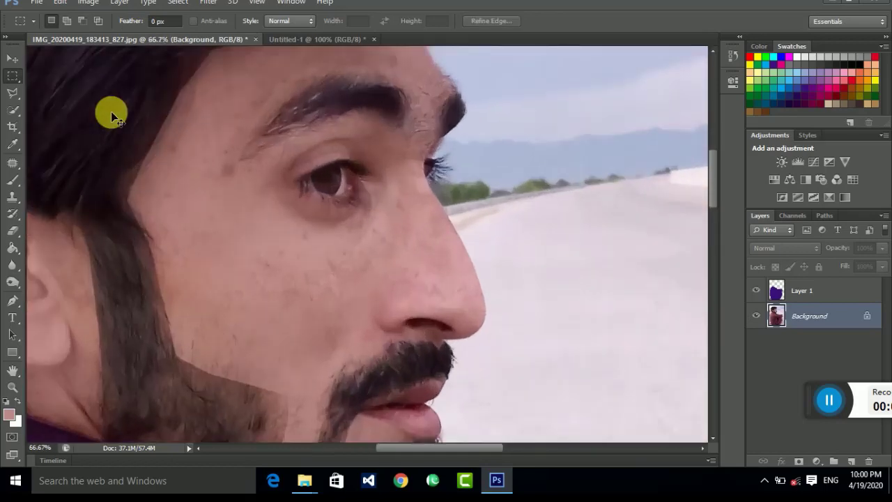
key(ctrl+plus)
key(ctrl+plus)
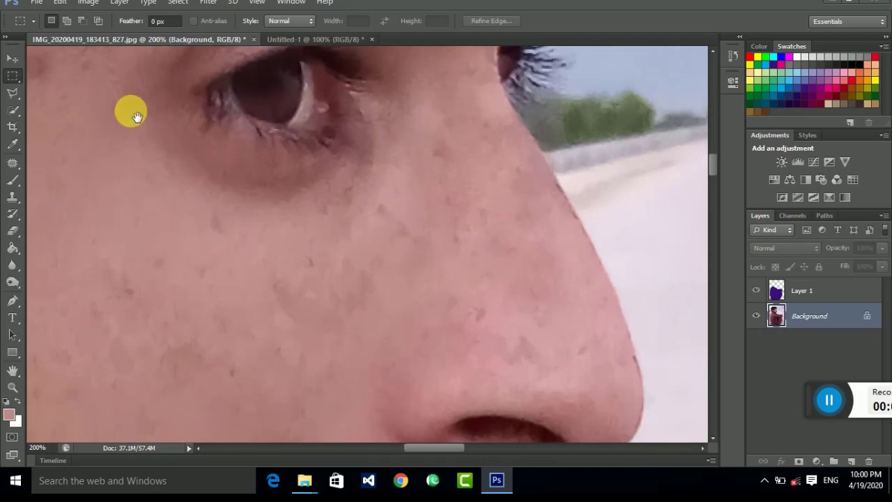
scroll(309, 144, up, 5)
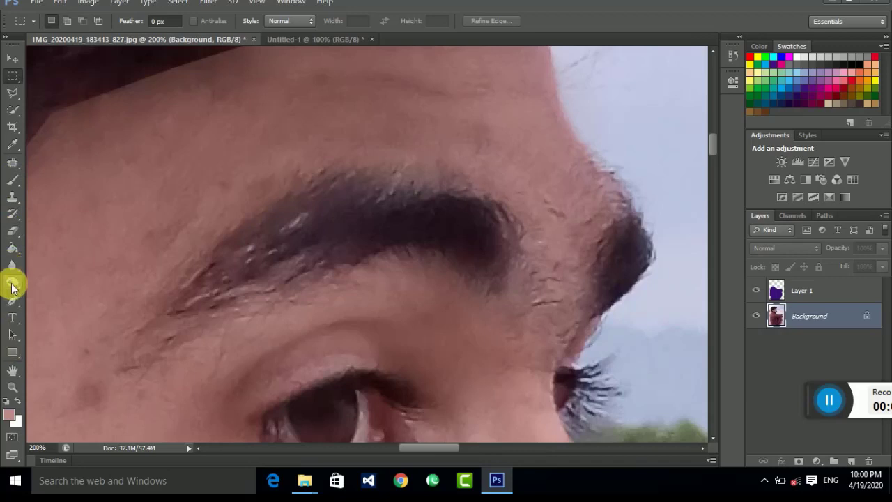
Lighten the eyebrow along its length with several Dodge tool strokes.
right_click(12, 286)
click(43, 280)
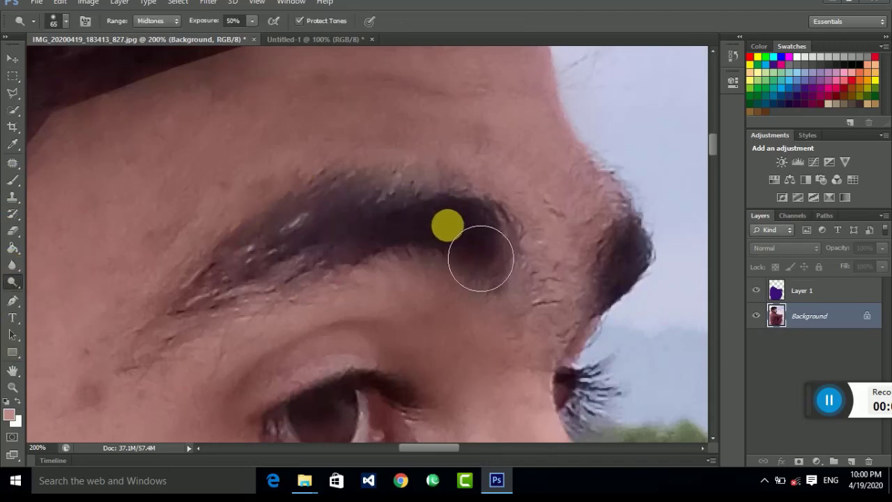
mouse_move(481, 257)
mouse_down()
mouse_move(490, 268)
mouse_move(507, 264)
mouse_up()
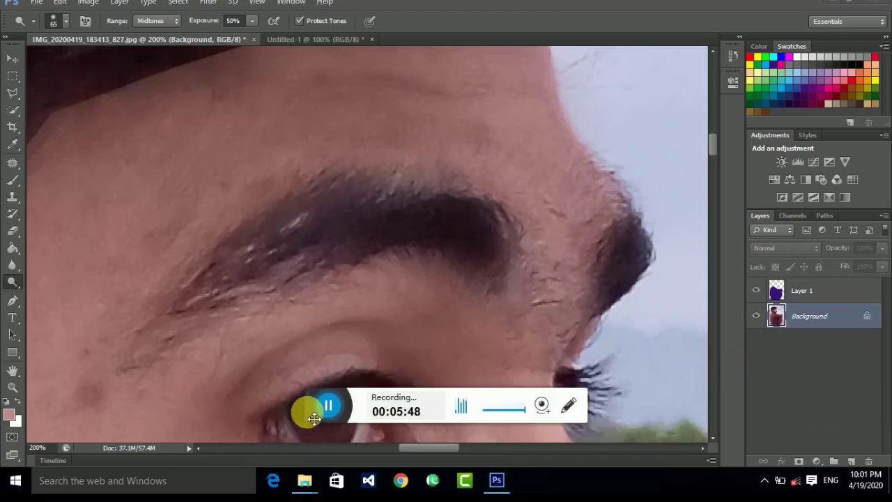
drag(314, 418, 815, 413)
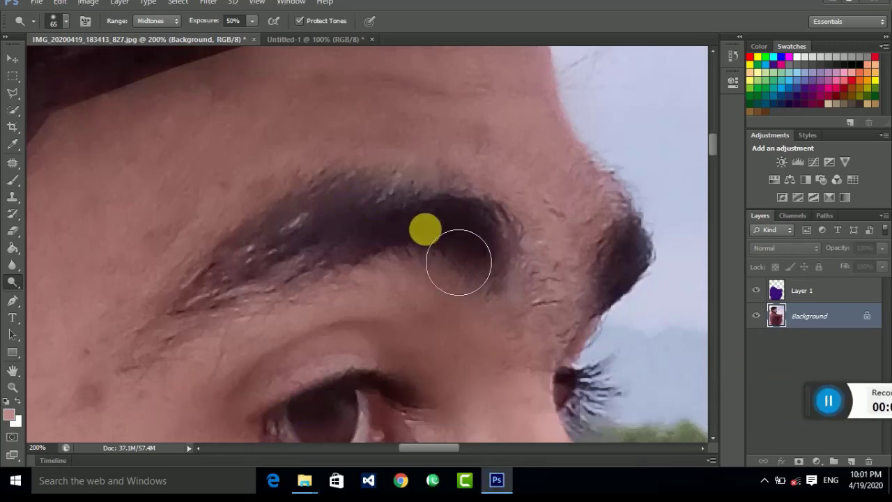
mouse_move(458, 262)
mouse_down()
mouse_move(501, 262)
mouse_move(388, 253)
mouse_move(265, 300)
mouse_move(386, 255)
mouse_move(342, 265)
mouse_move(438, 271)
mouse_move(295, 260)
mouse_up()
drag(264, 230, 283, 225)
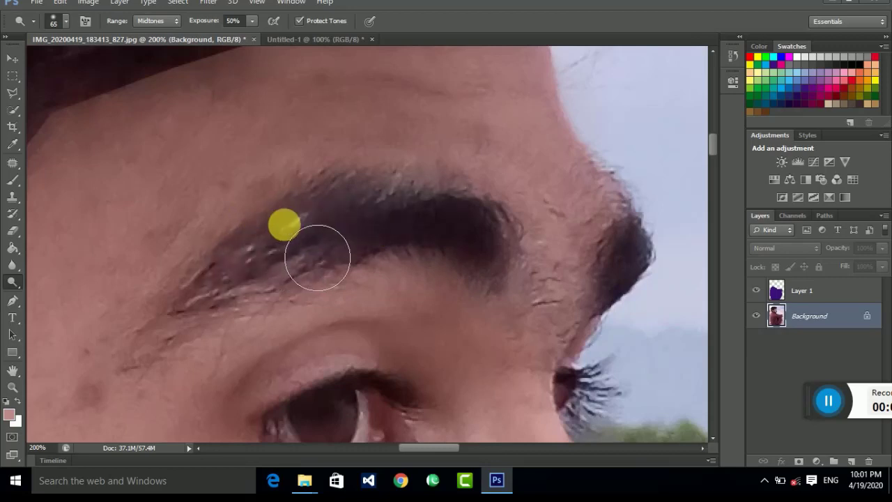
drag(10, 280, 55, 286)
drag(513, 274, 300, 292)
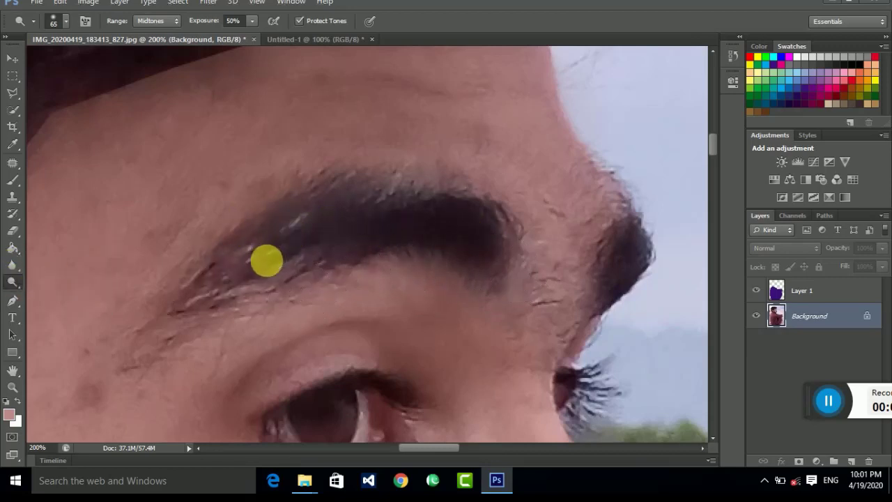
scroll(267, 261, down, 3)
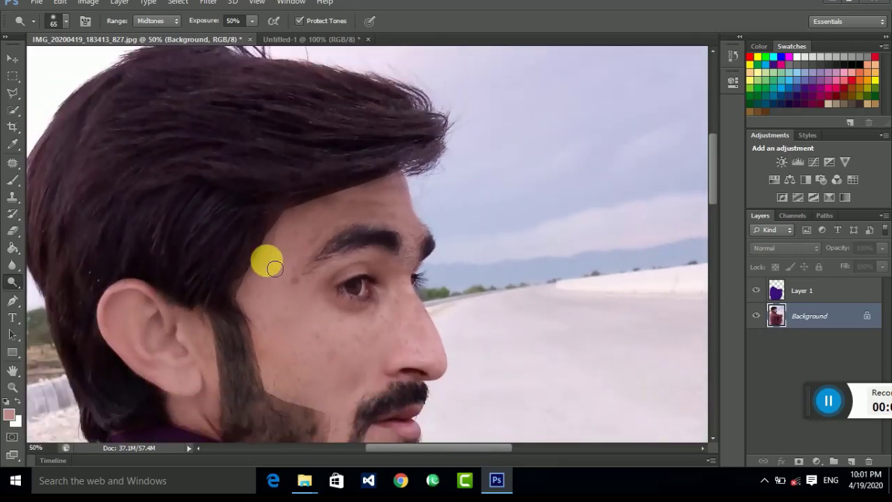
Dodge the skin from temple to eyebrow, then zoom the photo to 16.7%.
mouse_move(275, 268)
mouse_down()
mouse_move(374, 242)
mouse_move(299, 358)
mouse_up()
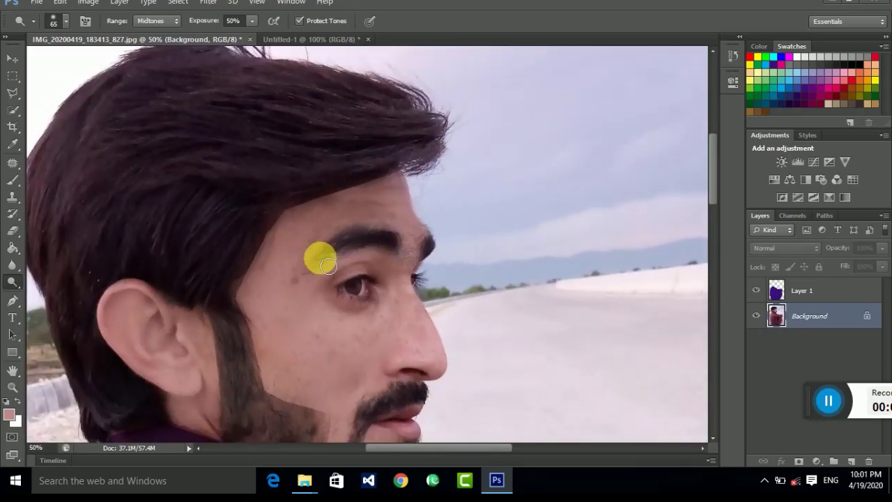
scroll(313, 209, down, 5)
scroll(313, 209, down, 5)
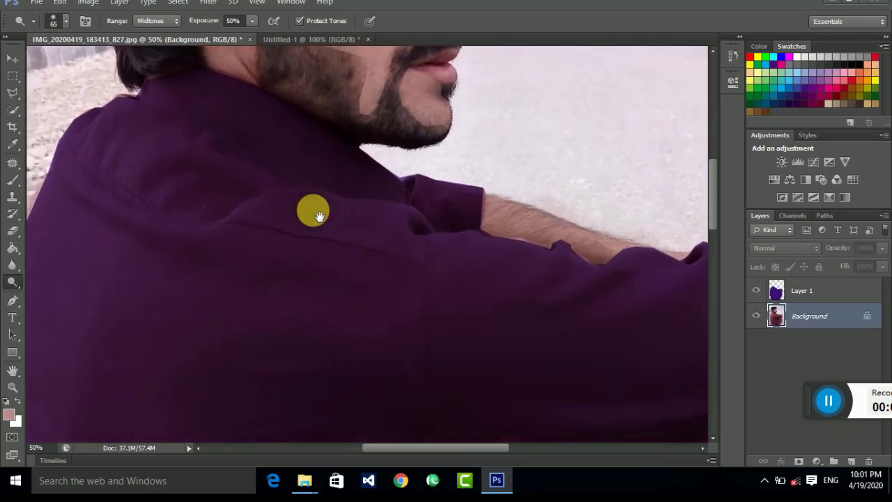
scroll(313, 209, down, 3)
scroll(313, 209, down, 2)
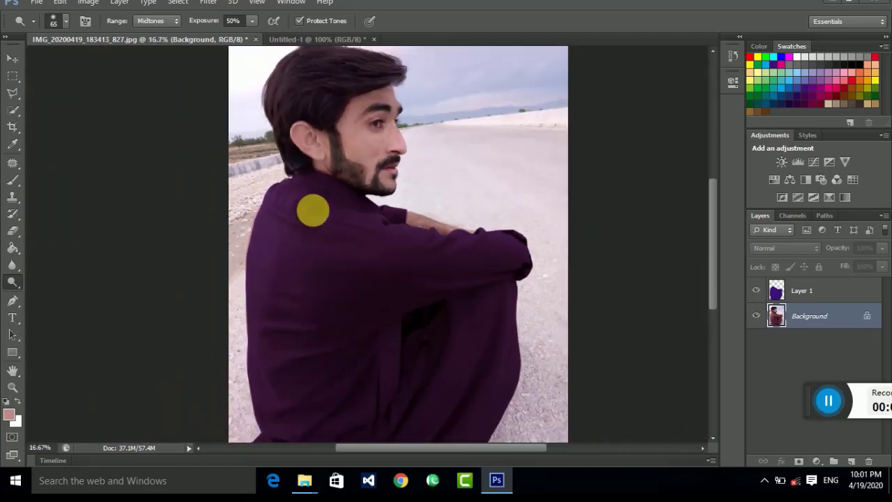
click(823, 402)
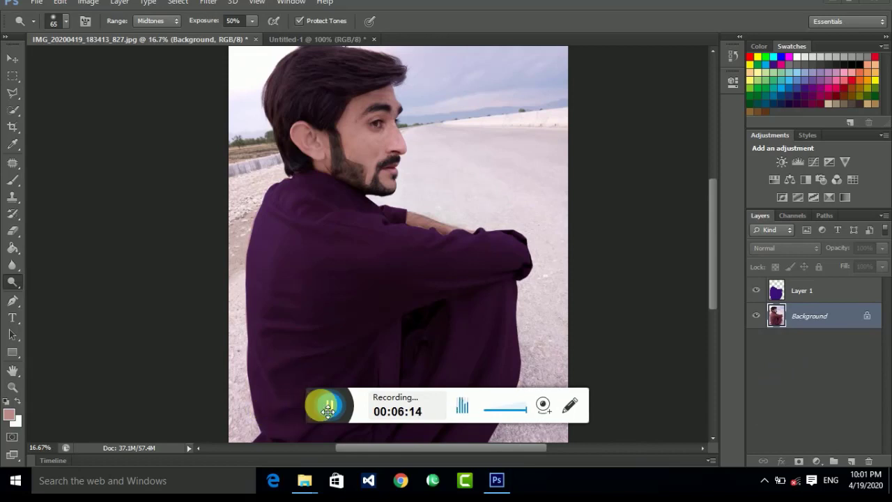
drag(301, 406, 797, 396)
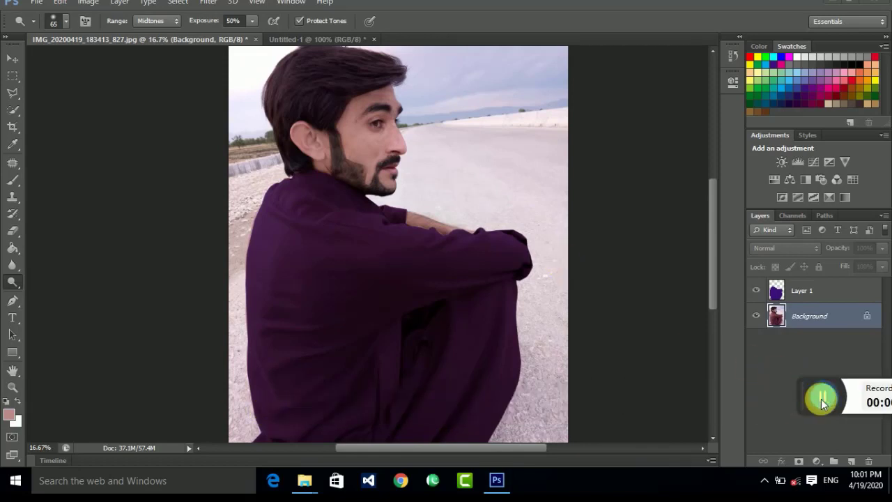
key(ctrl+minus)
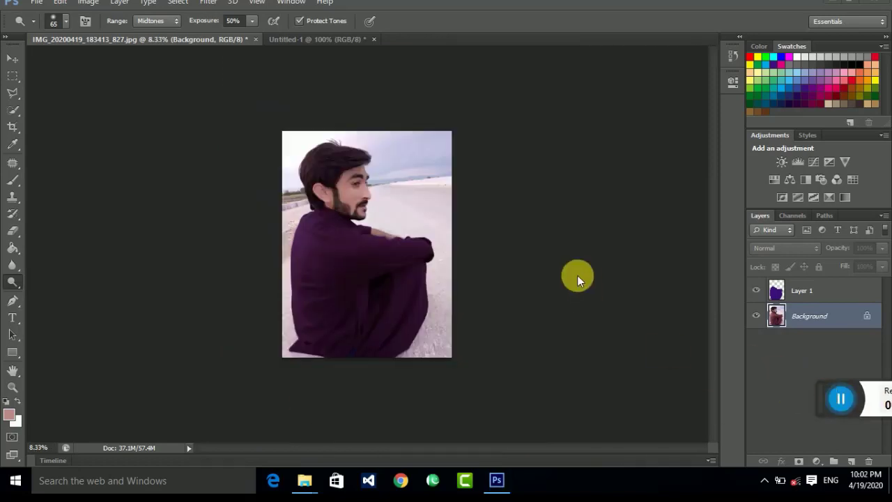
key(ctrl+plus)
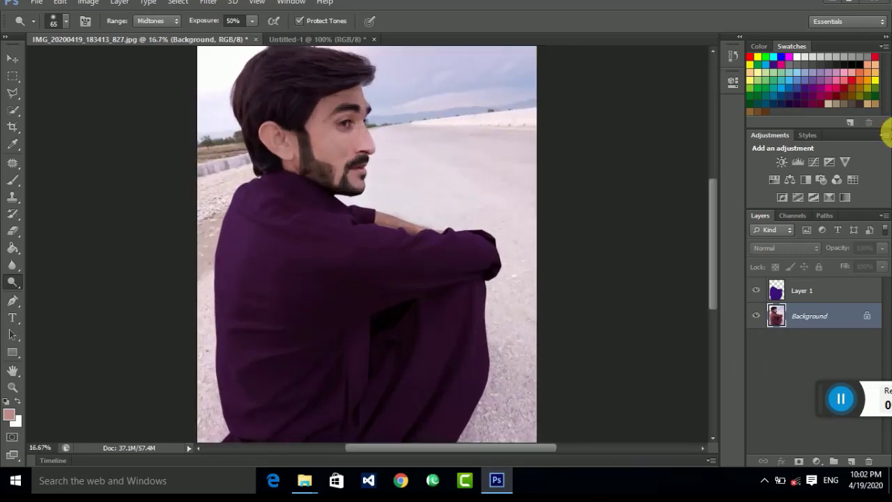
Apply Selective Color with the Reds Black slider at -39%.
click(93, 7)
mouse_move(106, 34)
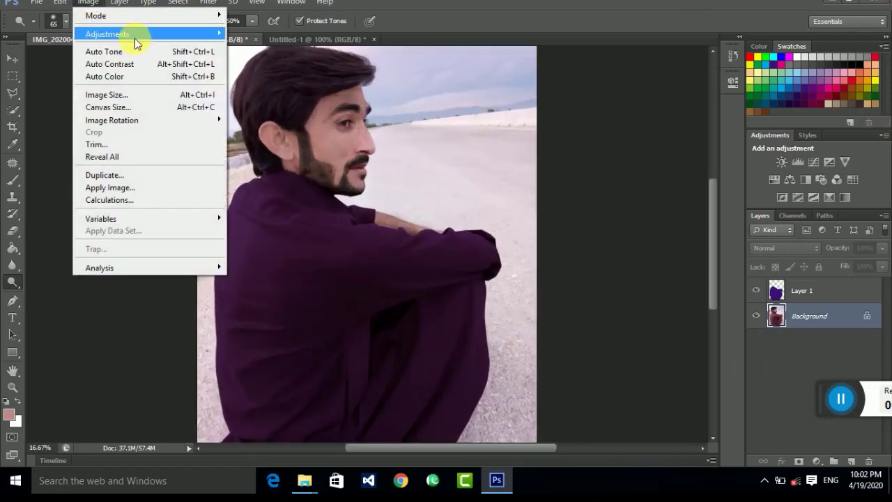
click(286, 231)
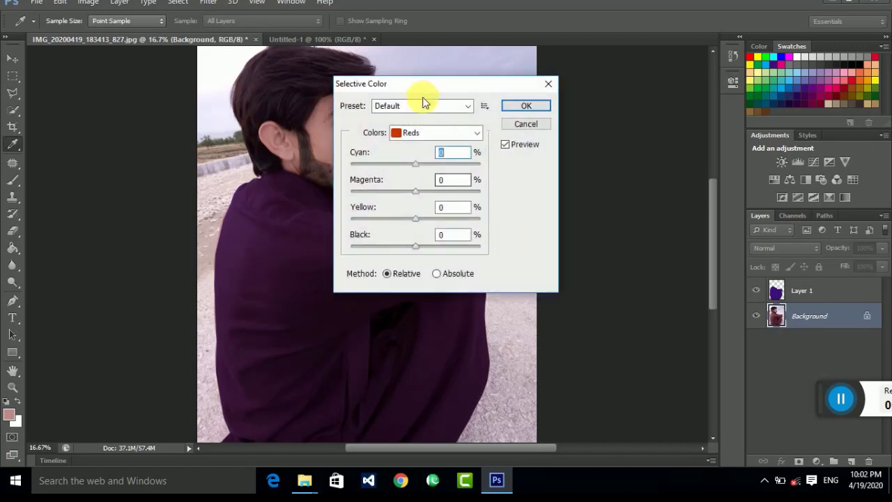
drag(439, 83, 704, 125)
click(652, 281)
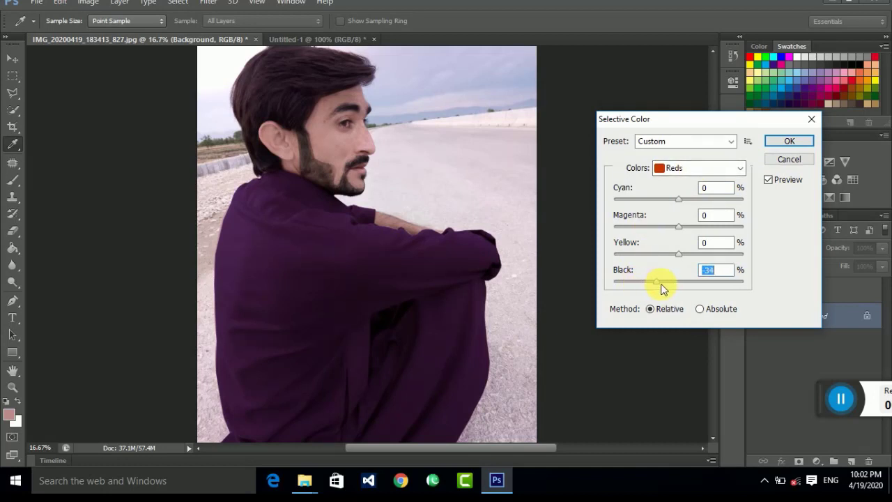
drag(657, 284, 653, 284)
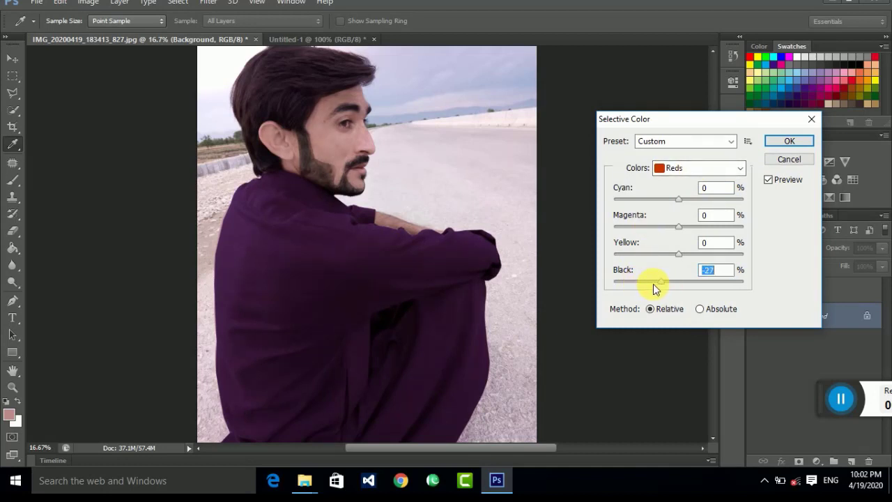
click(790, 141)
key(o)
Apply a second Selective Color adding +7% Black to the Blacks range.
click(89, 2)
mouse_move(107, 34)
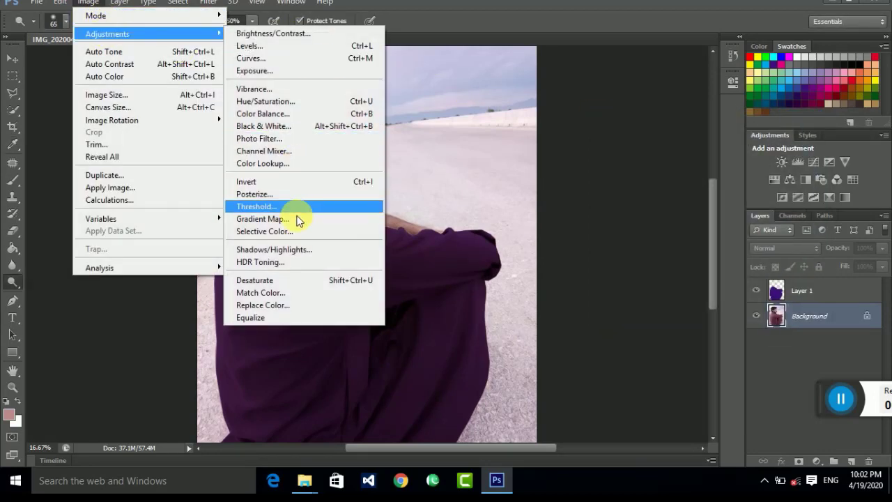
click(304, 231)
click(686, 167)
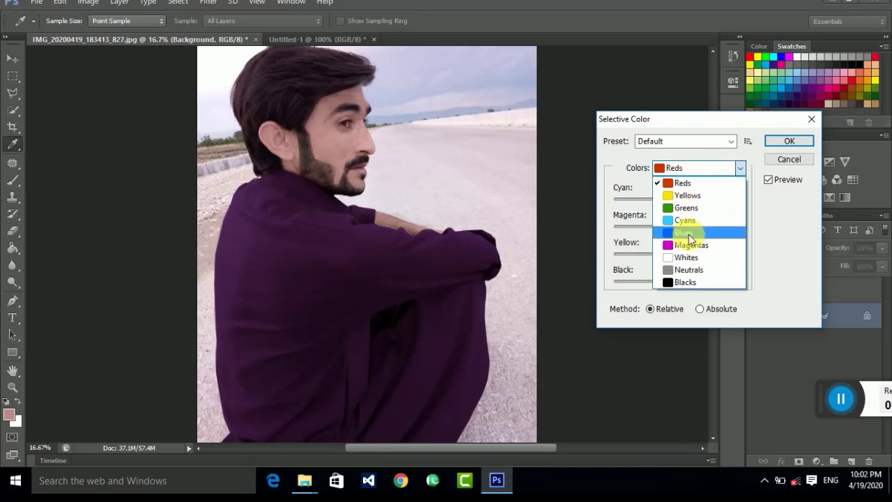
click(681, 283)
click(684, 281)
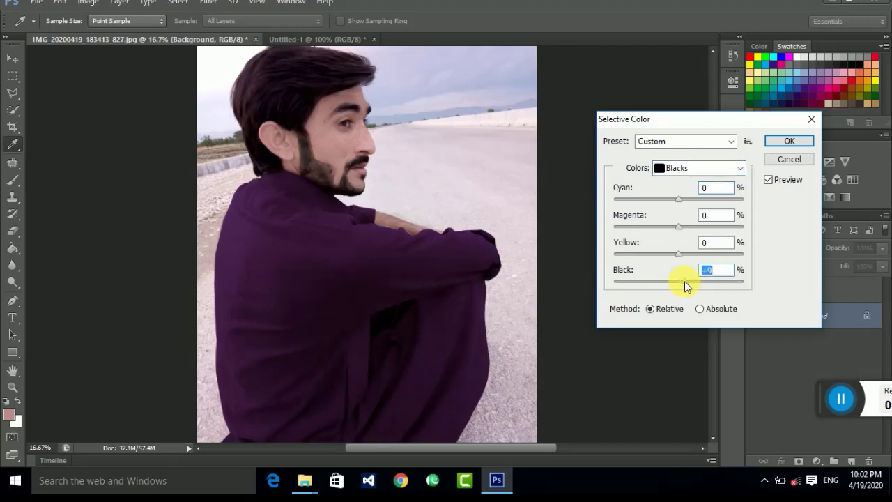
drag(684, 281, 680, 285)
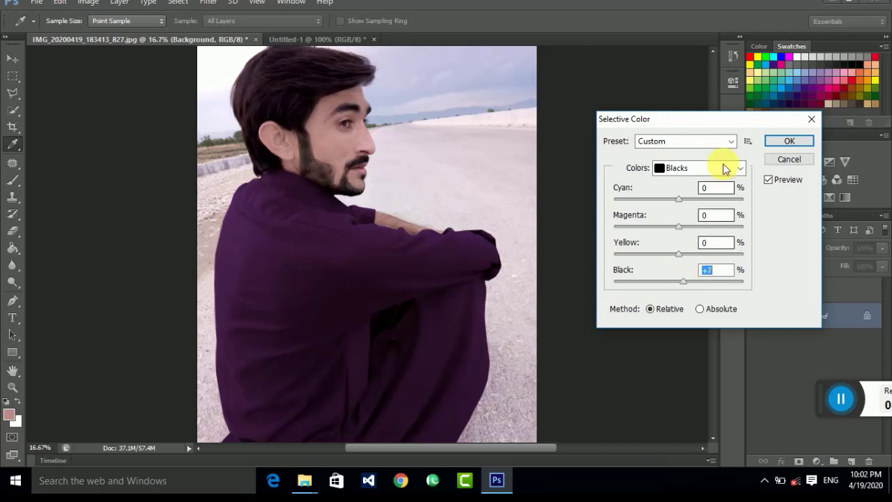
click(791, 139)
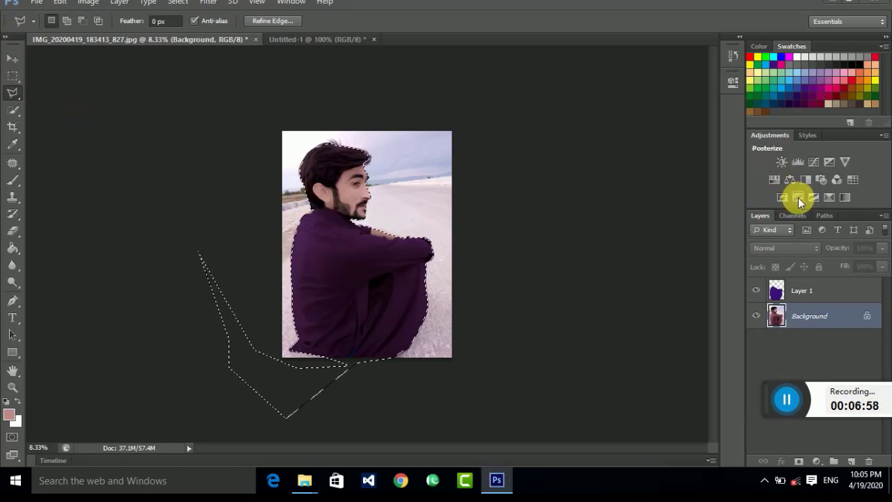
On Layer 1, toggle the purple fill off and back, then invert the selection around the man.
click(809, 292)
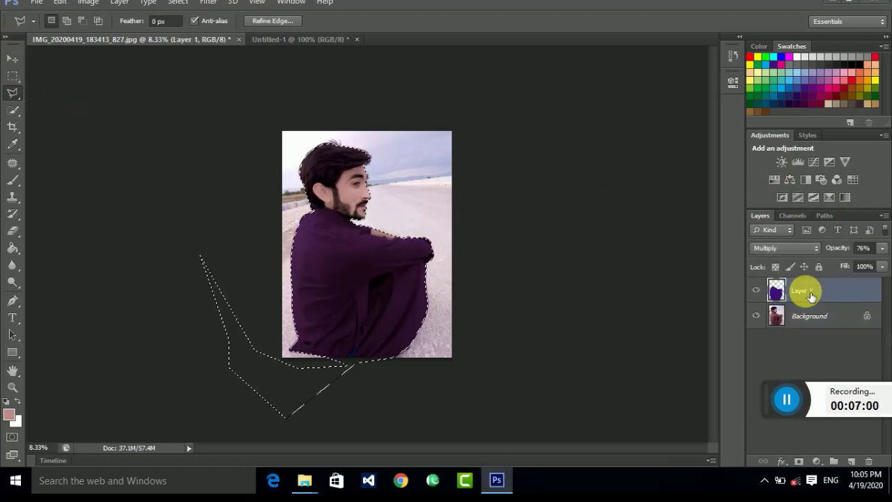
key(Delete)
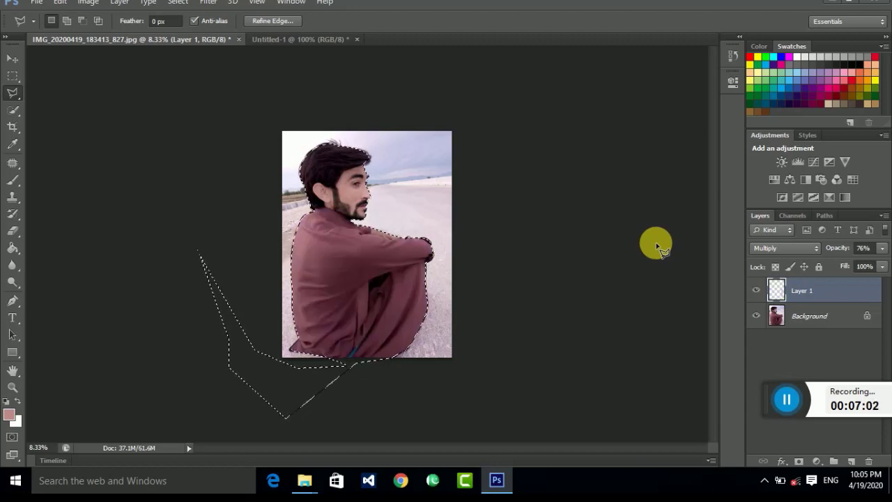
key(ctrl+z)
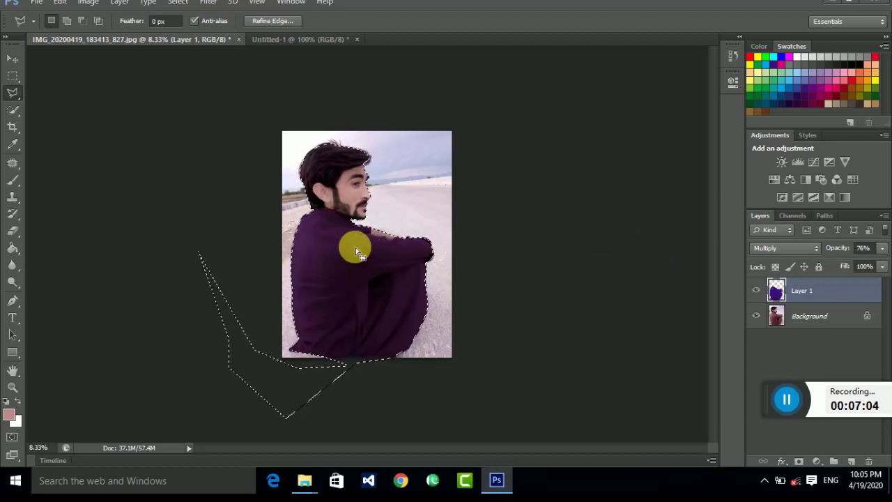
right_click(355, 249)
click(397, 215)
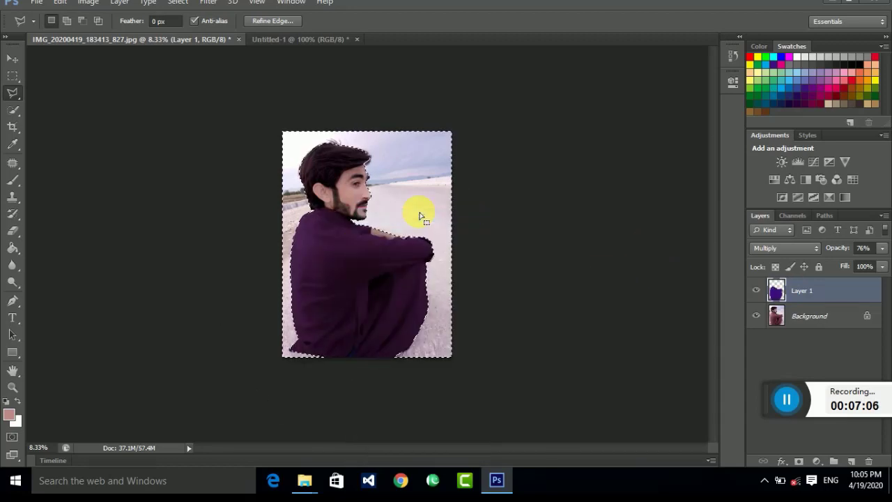
Target the Background layer and bring up the Fill dialog set to Content-Aware.
click(812, 316)
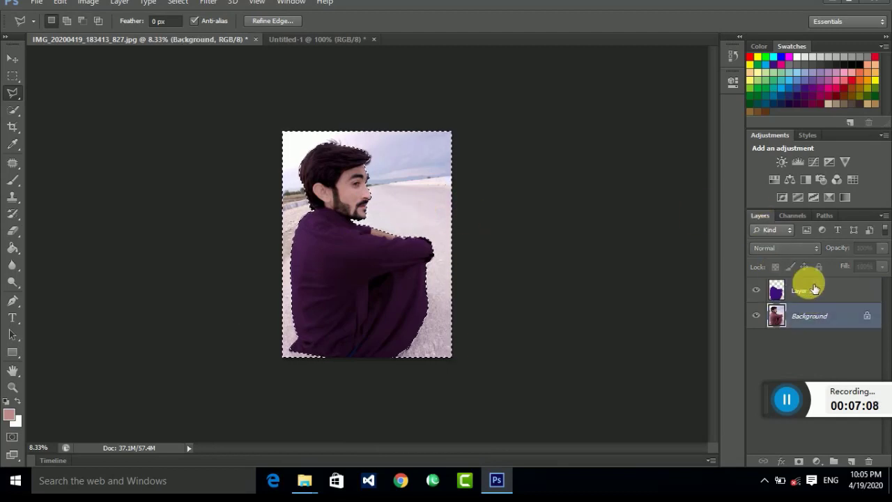
click(807, 288)
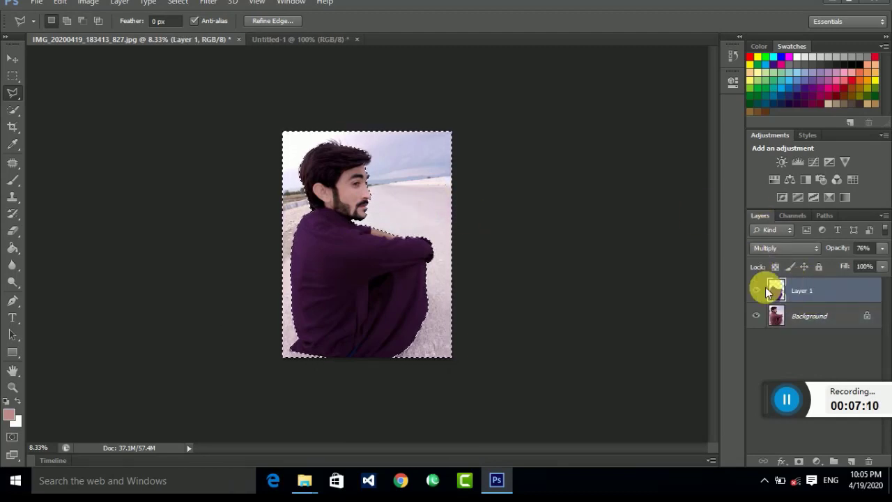
click(795, 315)
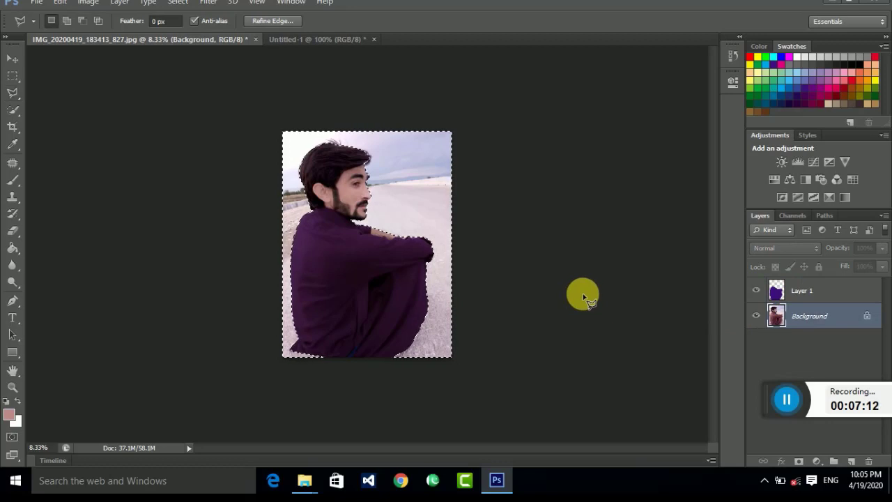
key(shift+F5)
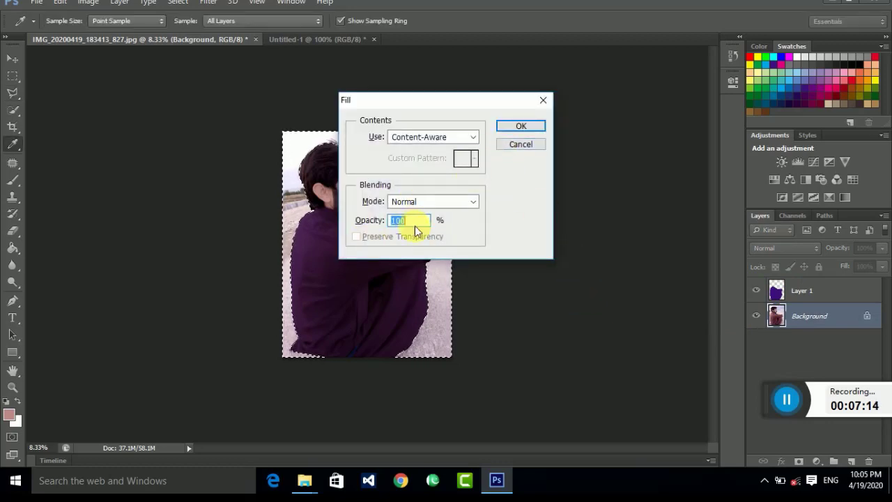
Apply the Content-Aware fill so the area around the man turns plain white.
click(522, 127)
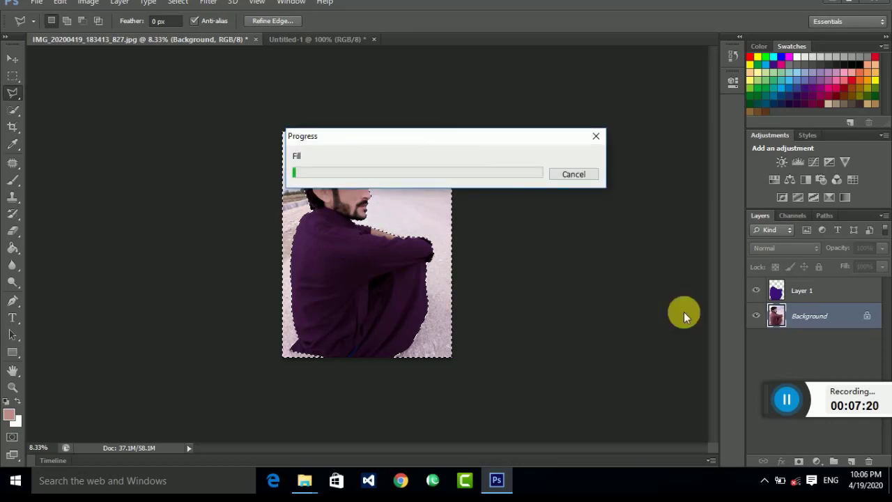
click(787, 403)
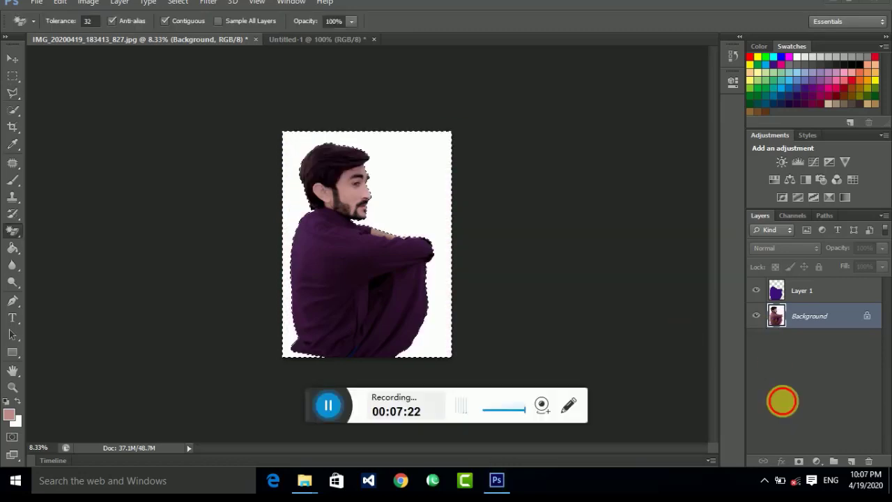
drag(317, 414, 731, 404)
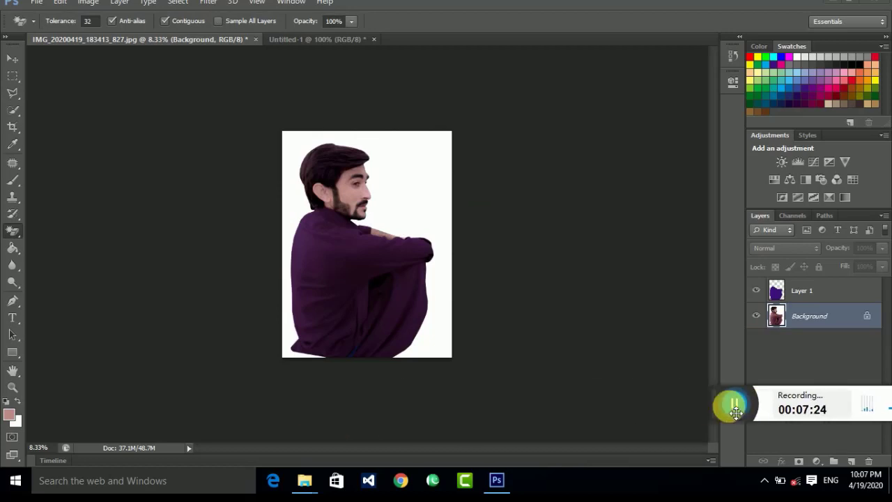
Select the white background with the Magic Wand and erase it with the Magic Eraser.
click(421, 195)
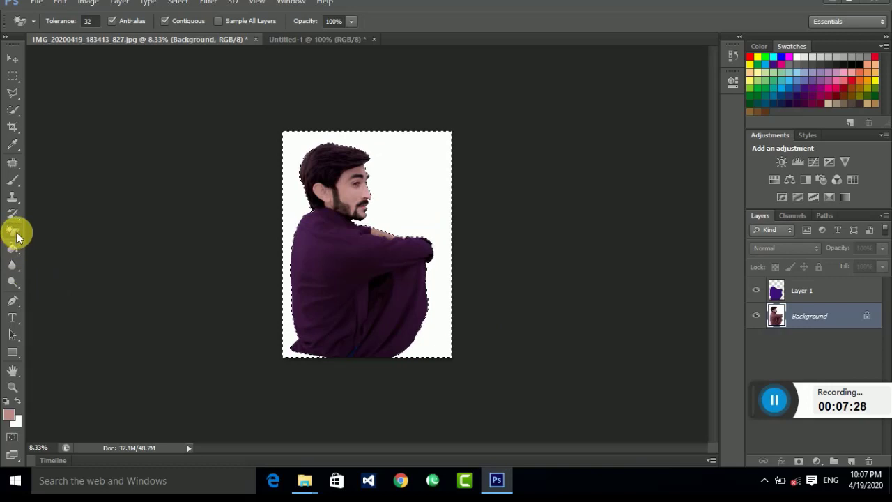
right_click(16, 232)
click(78, 253)
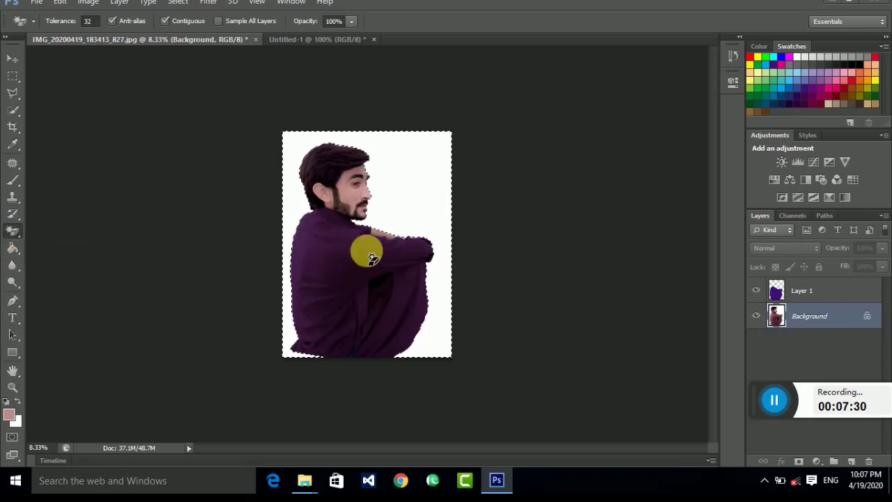
click(426, 207)
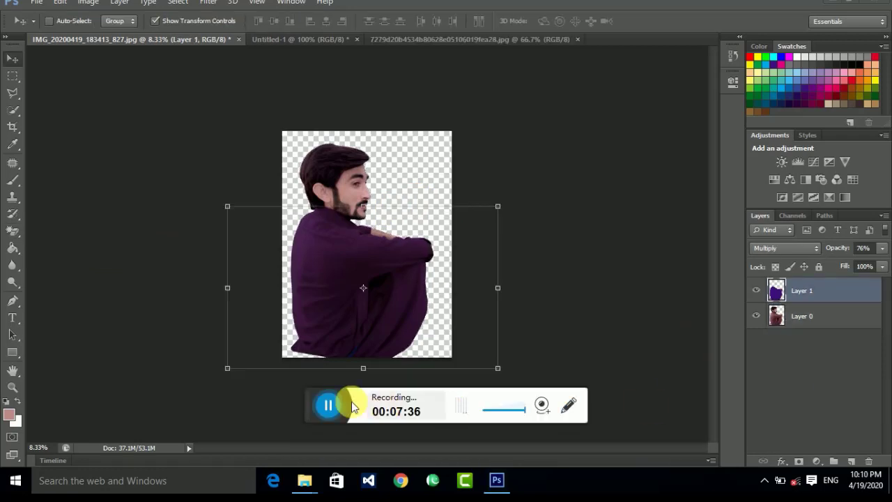
Drag the railway-bridge image into the man's photo as a new layer.
drag(313, 415, 743, 404)
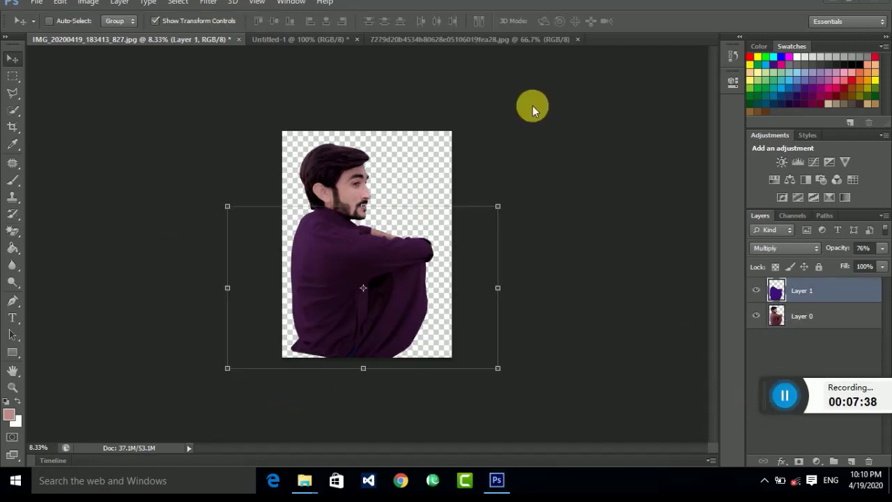
click(315, 40)
click(474, 43)
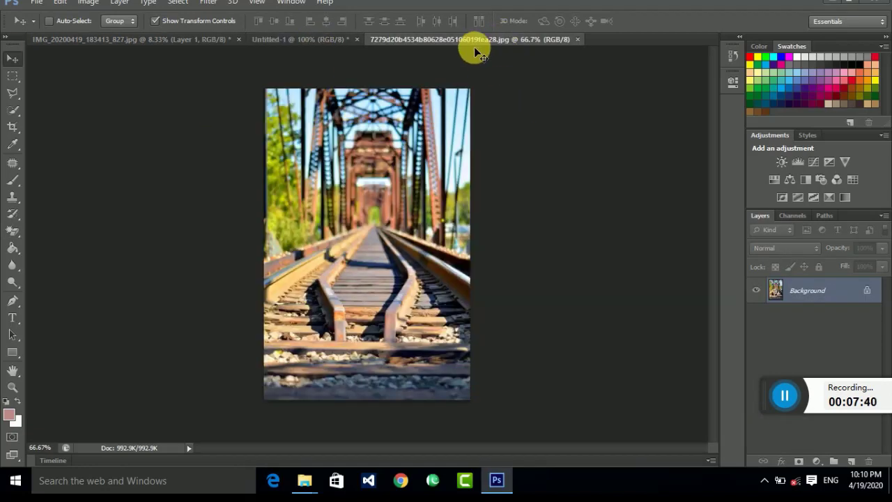
click(153, 40)
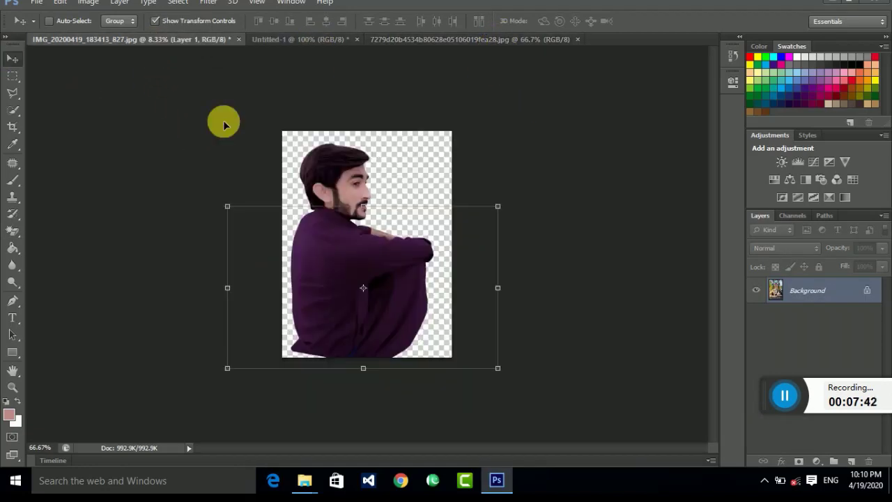
mouse_move(361, 197)
mouse_down()
mouse_move(365, 186)
mouse_move(342, 178)
mouse_move(349, 171)
mouse_move(354, 183)
mouse_move(285, 149)
mouse_up()
Scale the bridge layer up to cover the canvas and move it beneath the man.
key(ctrl+t)
click(359, 186)
drag(318, 181, 527, 372)
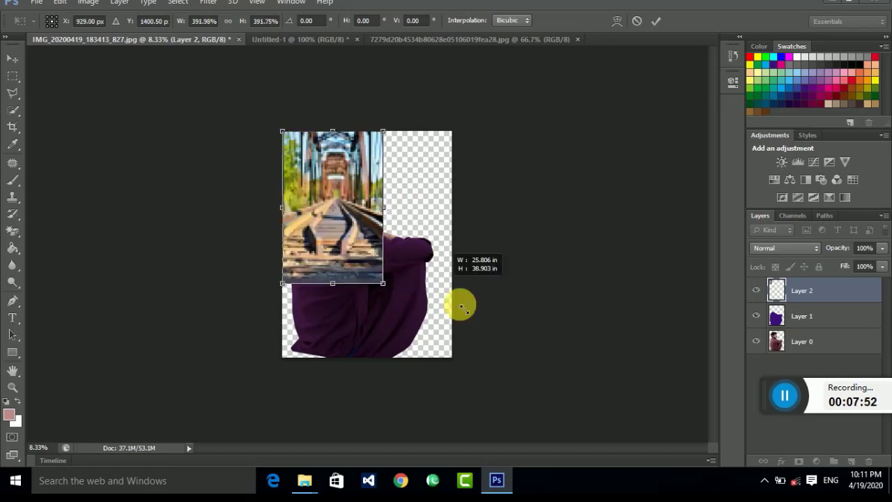
click(14, 63)
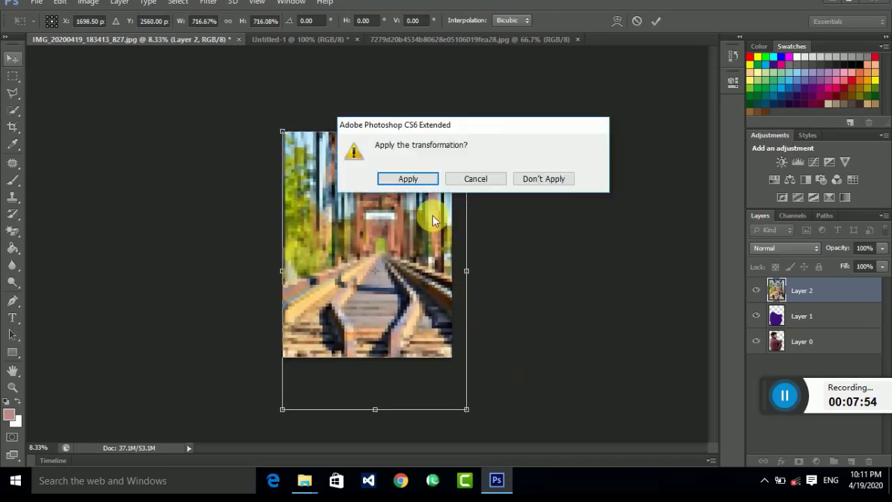
click(407, 178)
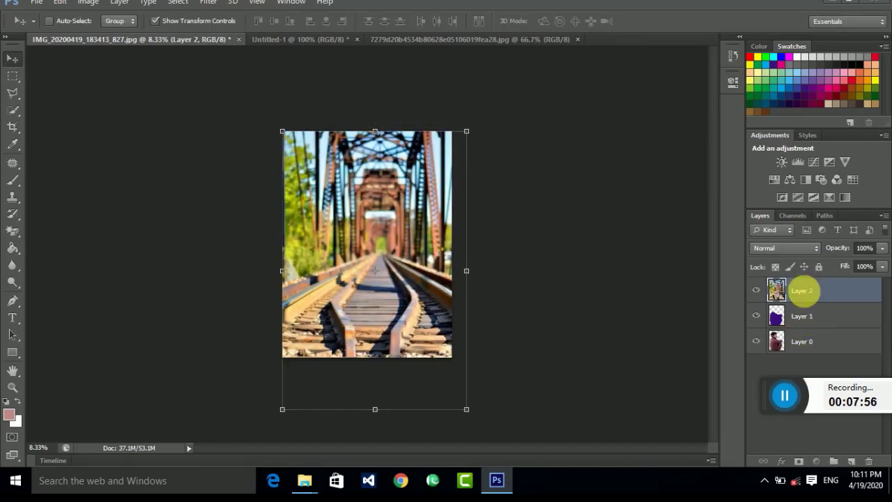
drag(803, 291, 803, 348)
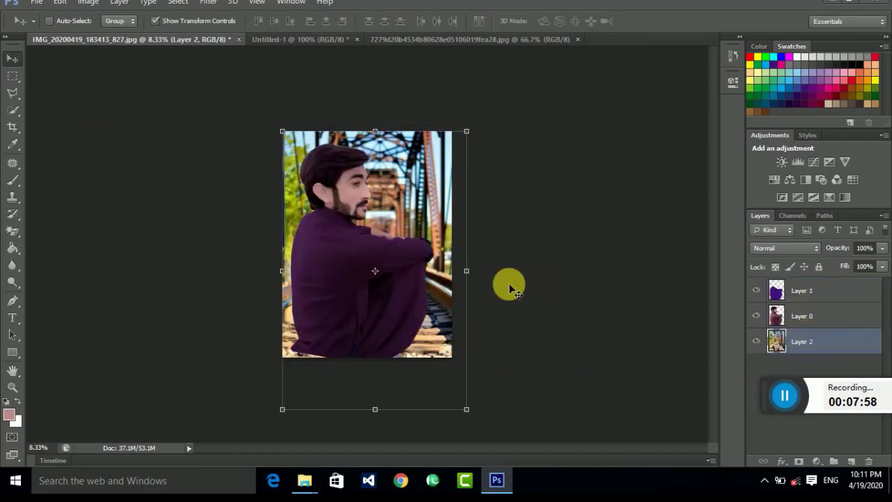
Enlarge the bridge background further toward the top-left so it extends past the canvas edges.
drag(467, 131, 508, 86)
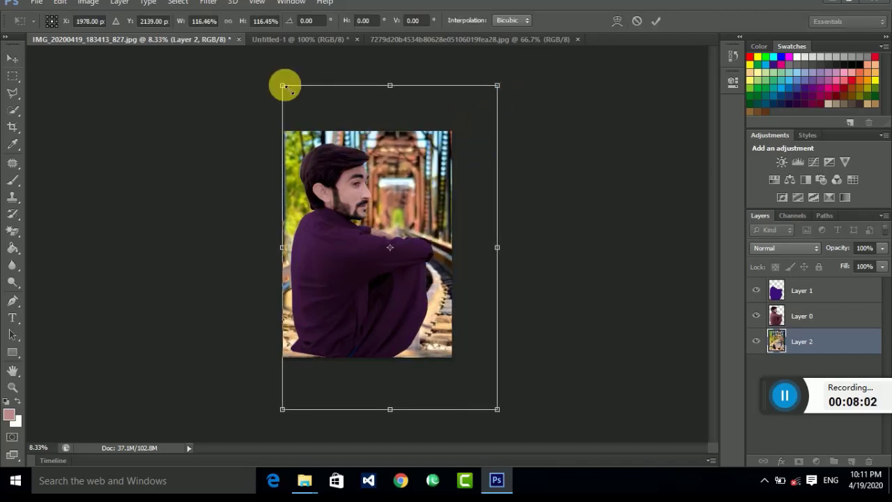
drag(286, 85, 272, 67)
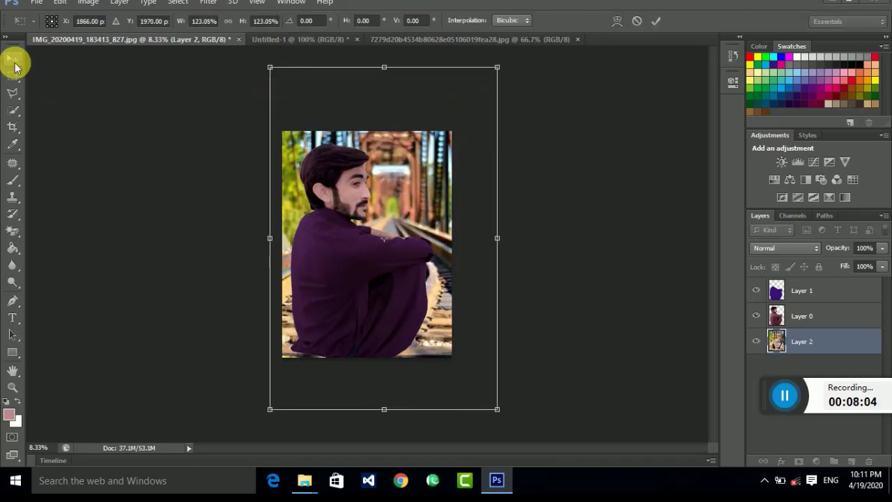
click(13, 58)
click(410, 180)
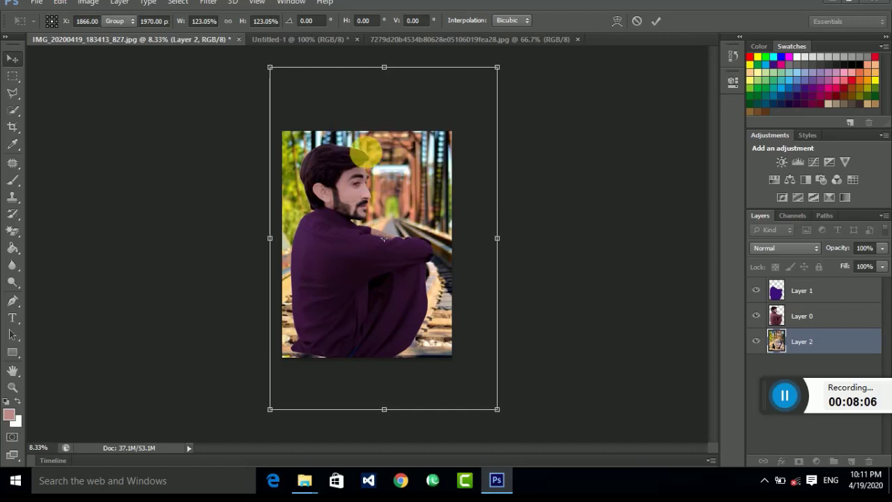
click(209, 3)
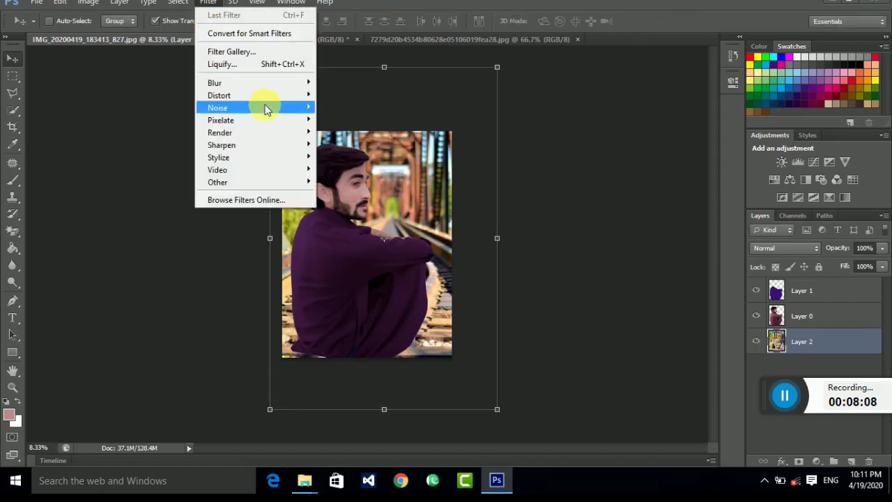
mouse_move(215, 83)
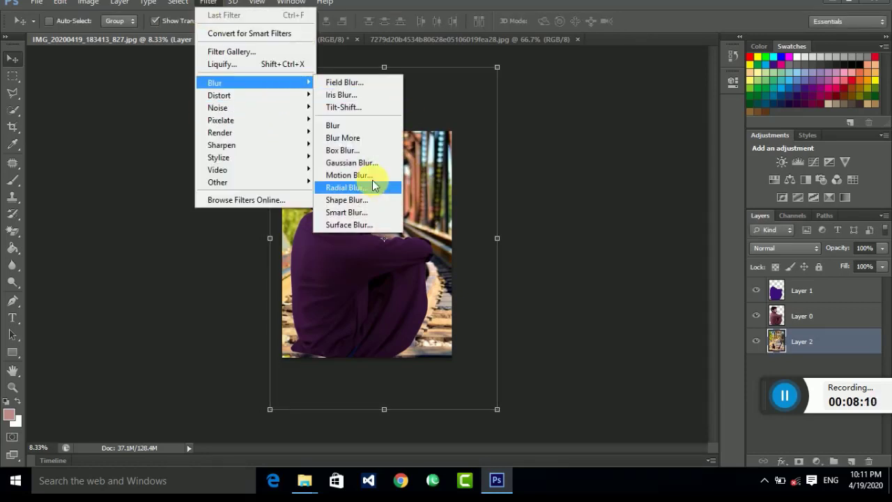
Apply a Gaussian Blur of about 10 pixels radius to the railway-bridge background.
click(385, 163)
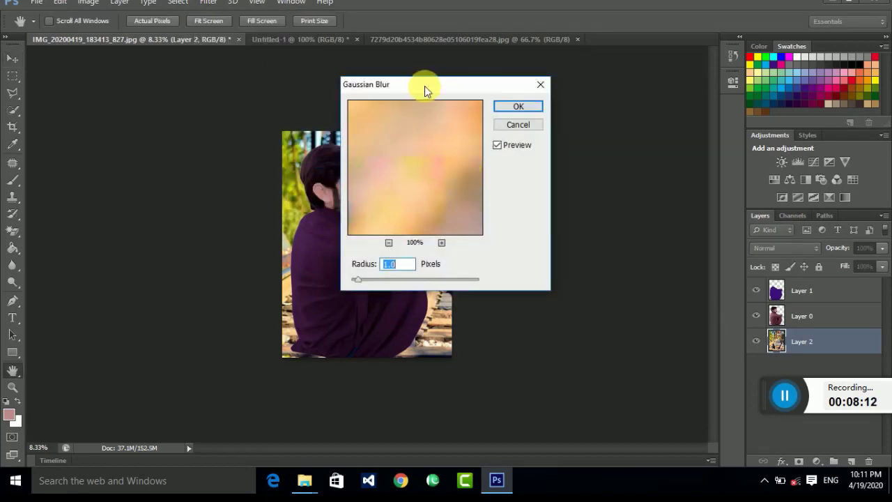
drag(425, 86, 580, 101)
click(544, 258)
click(544, 258)
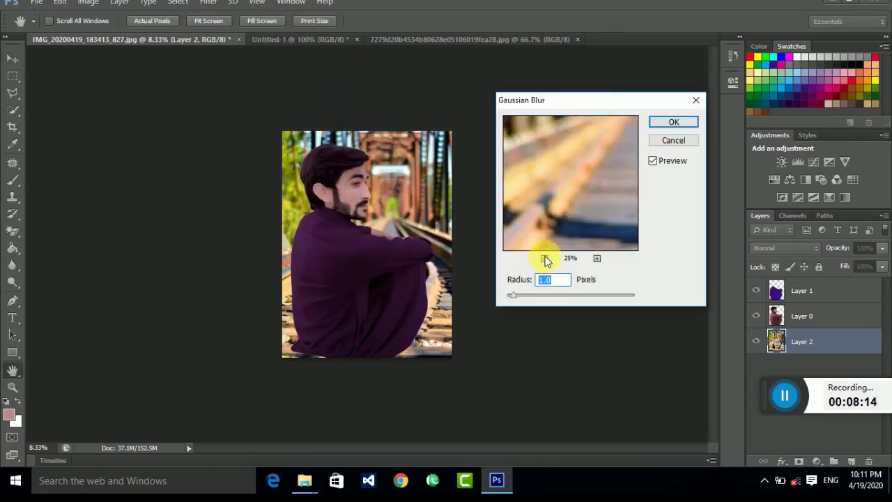
click(544, 258)
click(544, 258)
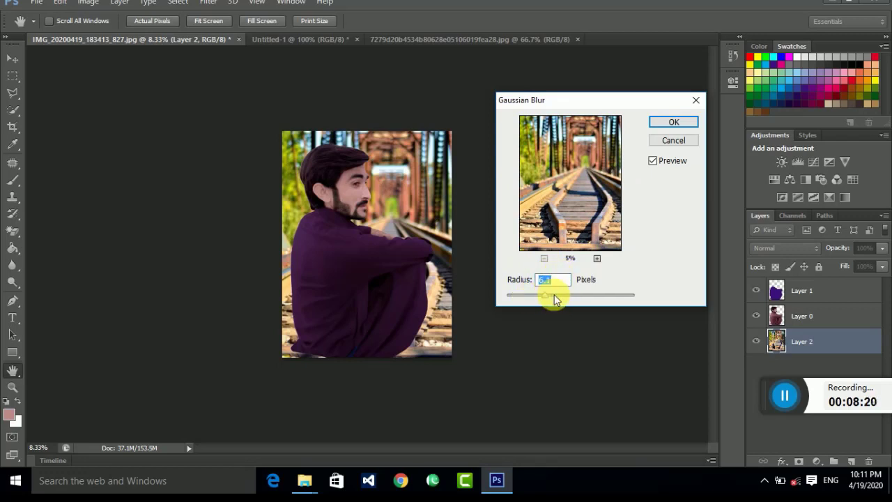
mouse_move(554, 294)
mouse_down()
mouse_move(563, 297)
mouse_move(553, 298)
mouse_up()
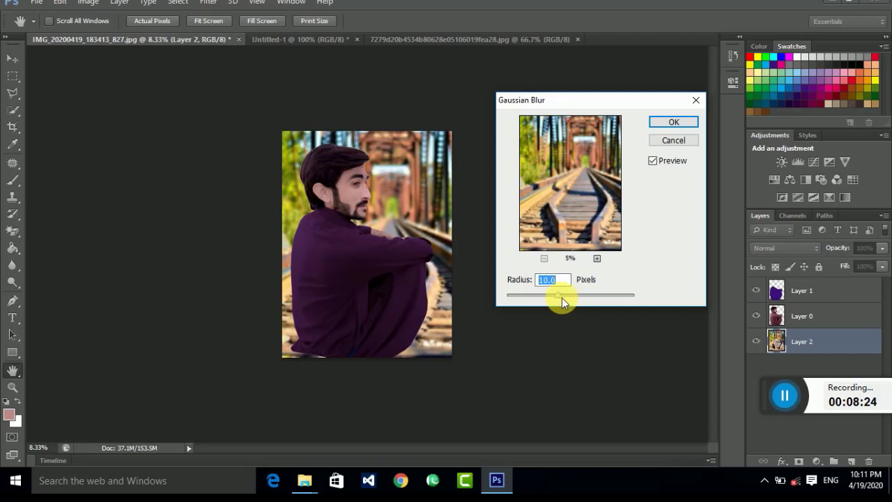
click(674, 122)
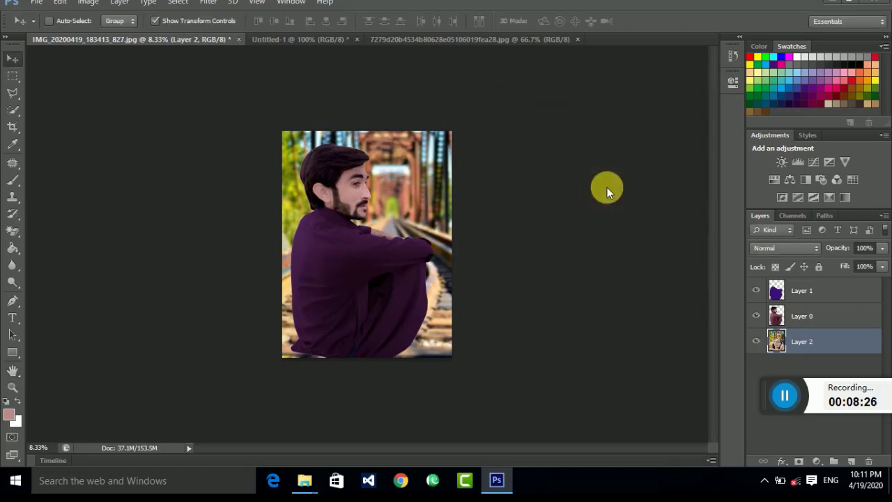
Fill the man's purple outfit dark green with the Paint Bucket on Layer 1.
click(787, 320)
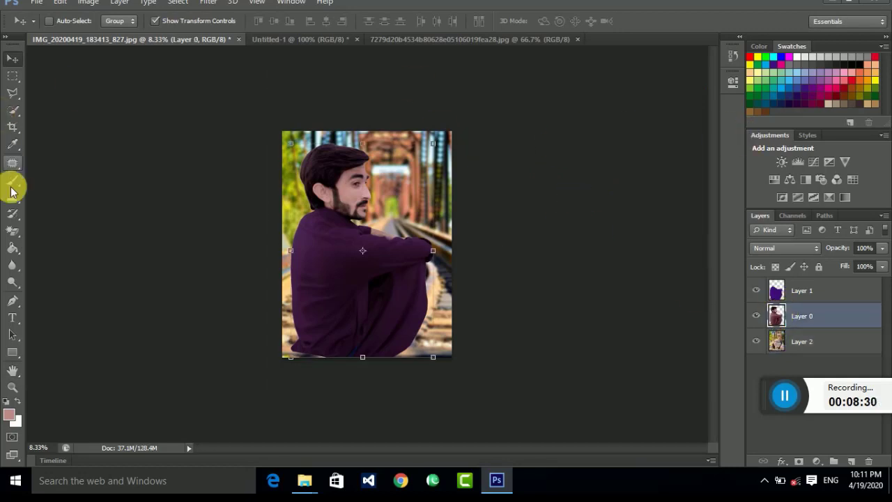
click(12, 249)
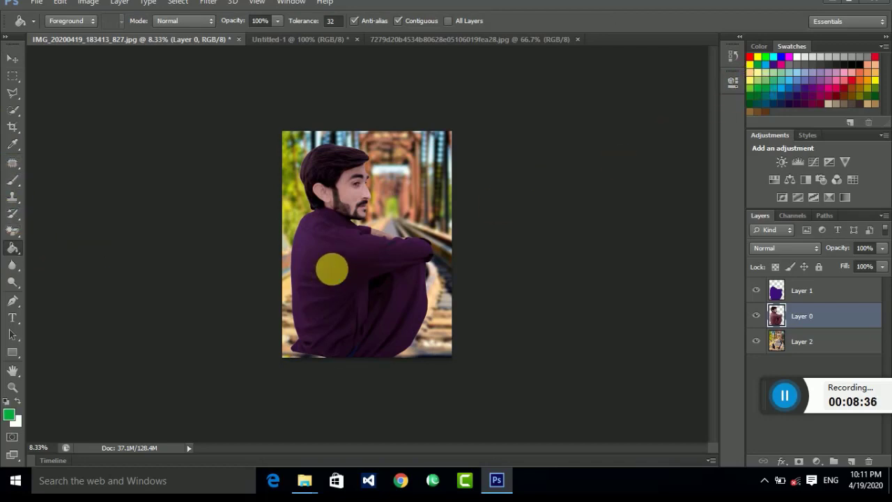
click(331, 269)
key(ctrl+z)
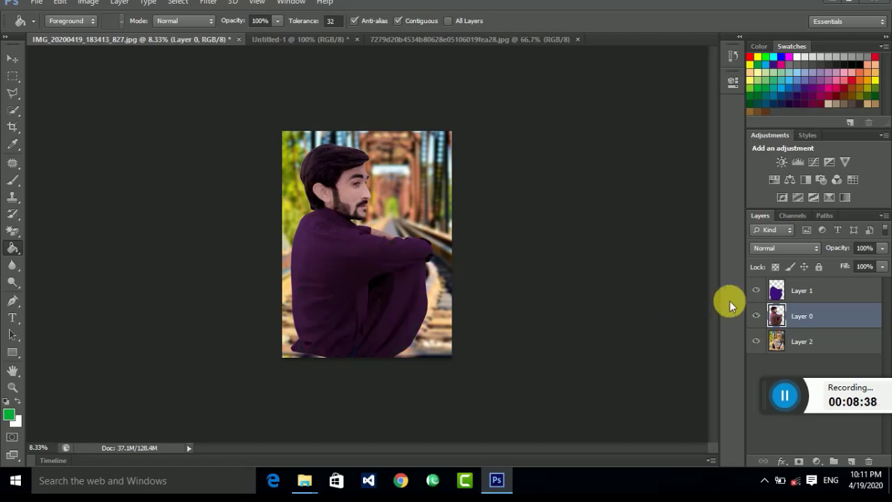
click(782, 290)
click(341, 255)
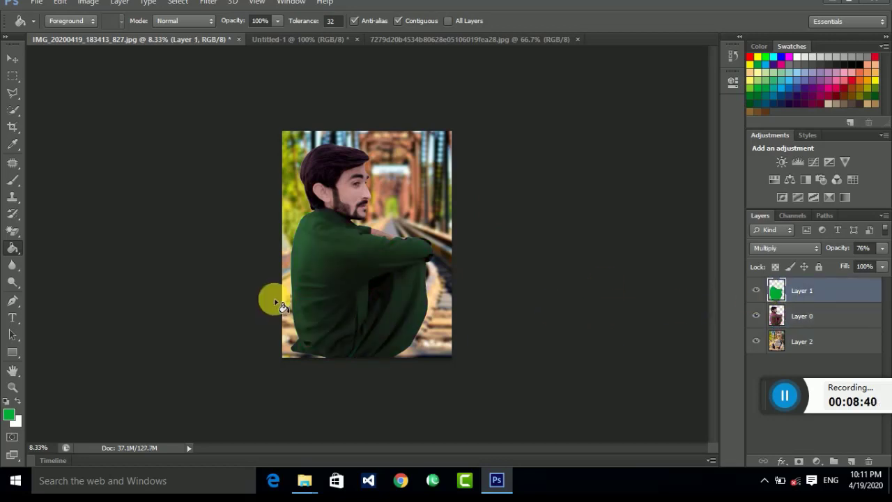
click(882, 255)
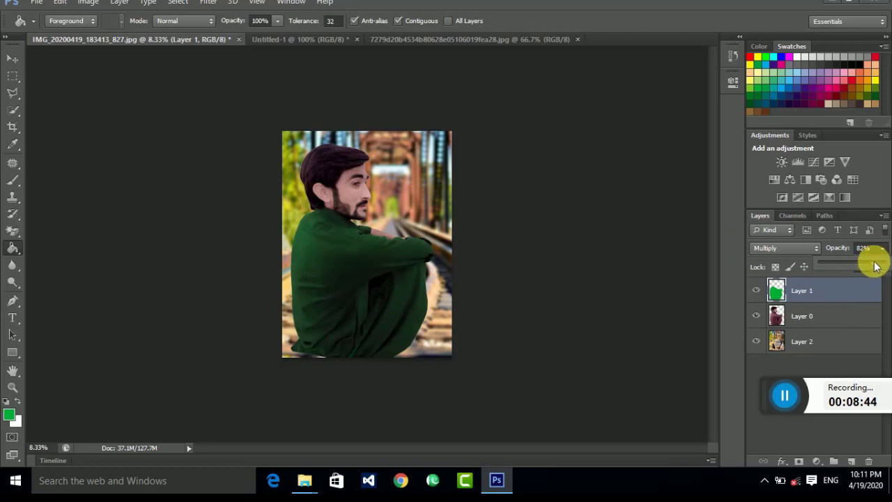
Set Layer 1 to 82% opacity, merge it with Layer 0, and nudge the merged man down.
click(13, 59)
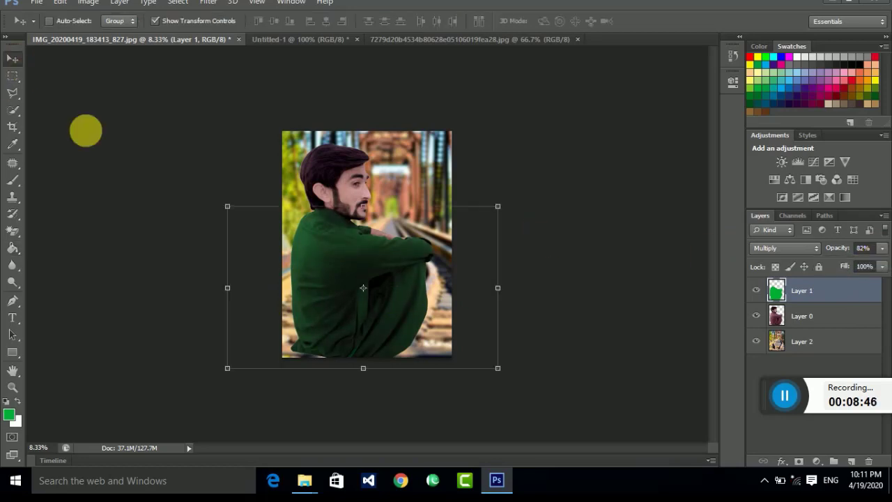
click(780, 315)
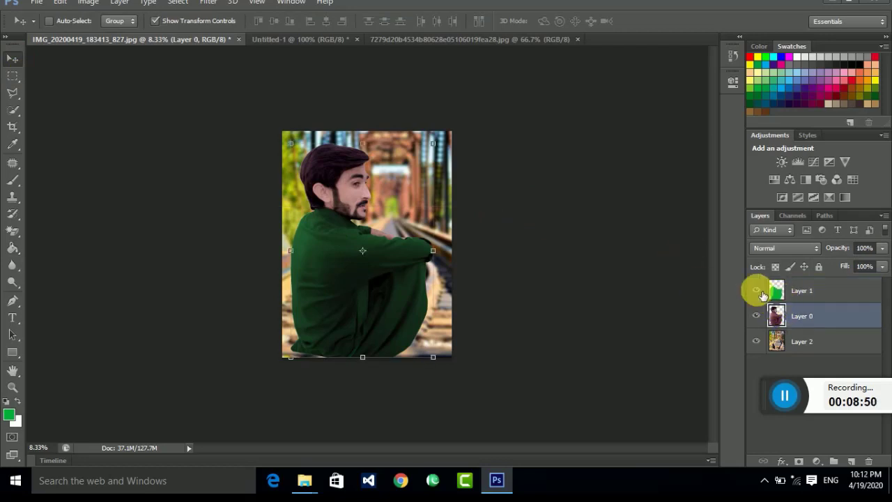
ctrl+click(814, 297)
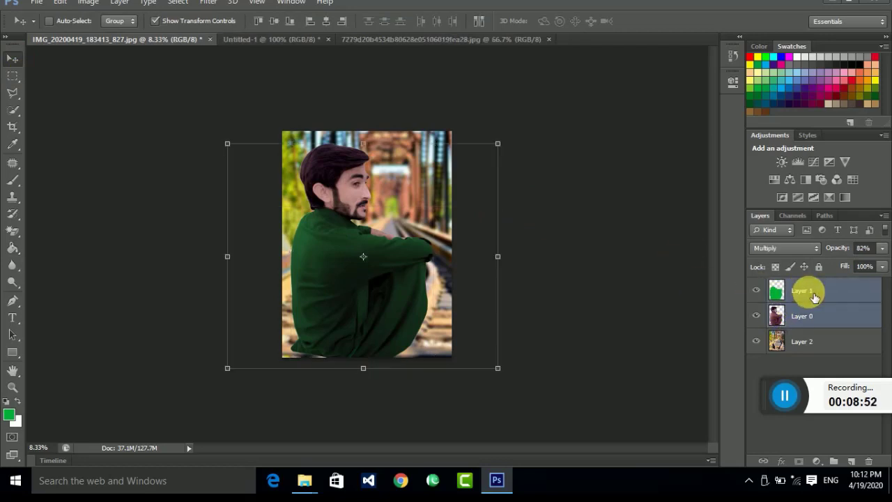
right_click(814, 297)
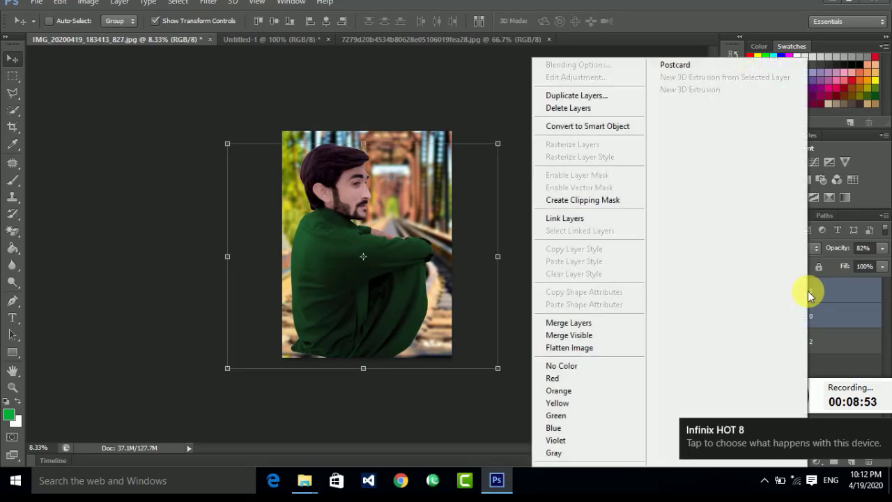
click(569, 323)
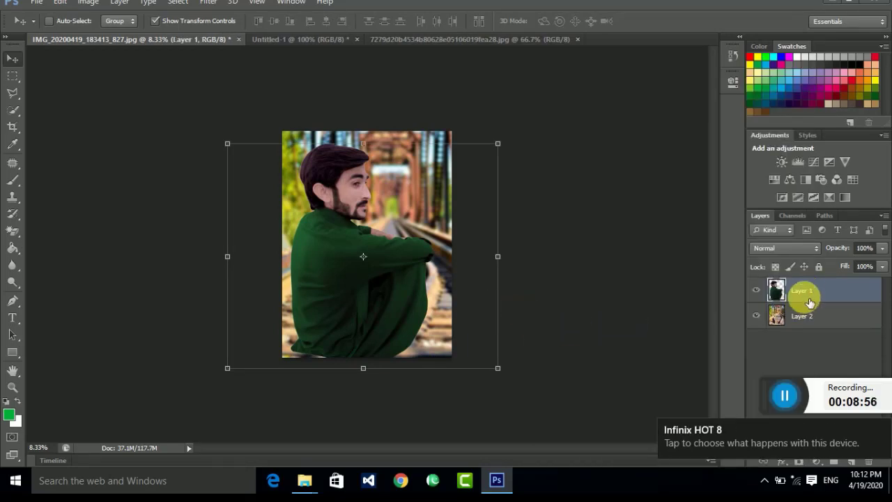
mouse_move(342, 267)
mouse_down()
mouse_move(402, 239)
mouse_move(370, 259)
mouse_move(356, 284)
mouse_up()
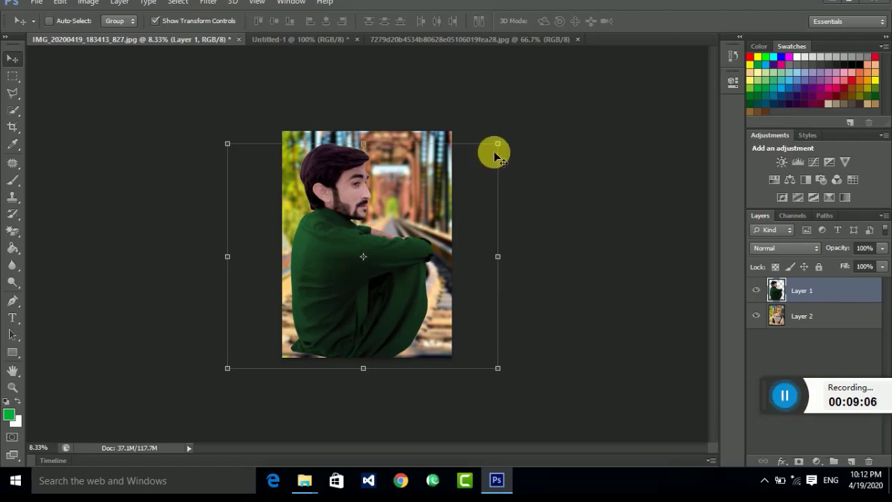
Drag the top-right transform handle outward to enlarge the merged man-in-green layer slightly.
drag(499, 146, 511, 135)
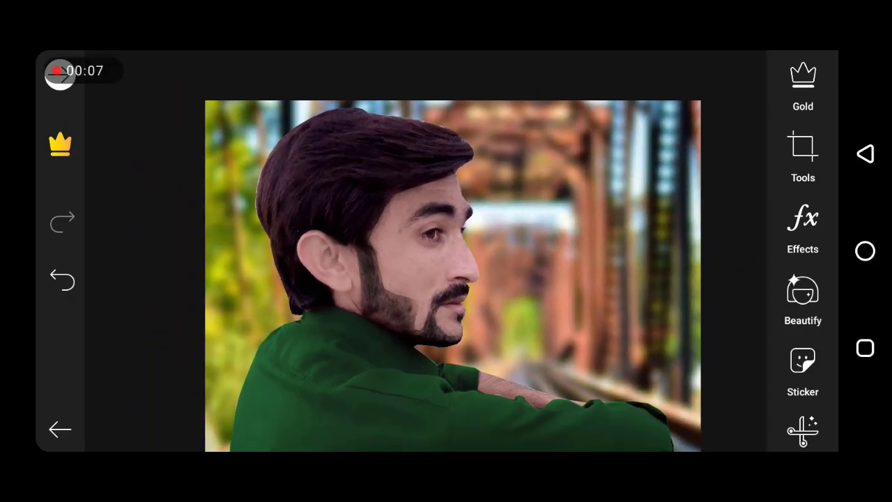
Apply PicsArt's Beautify Auto enhancement at strength 53 to the man-in-green photo.
click(803, 300)
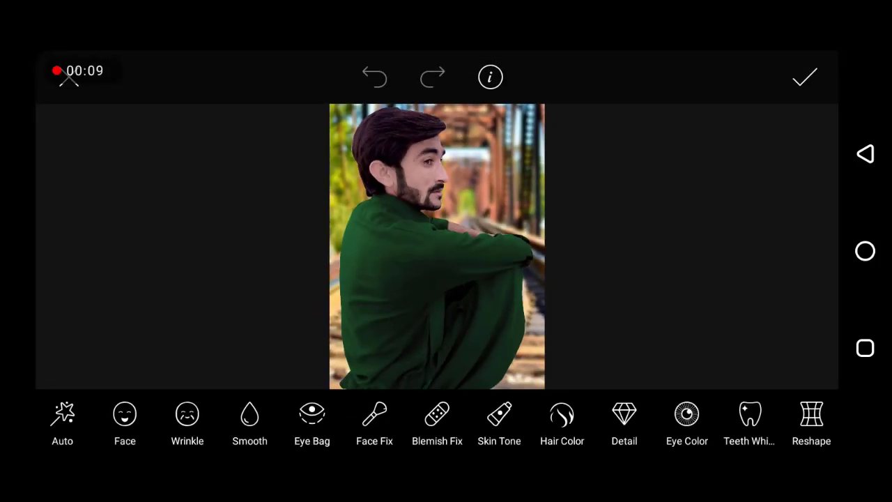
click(63, 418)
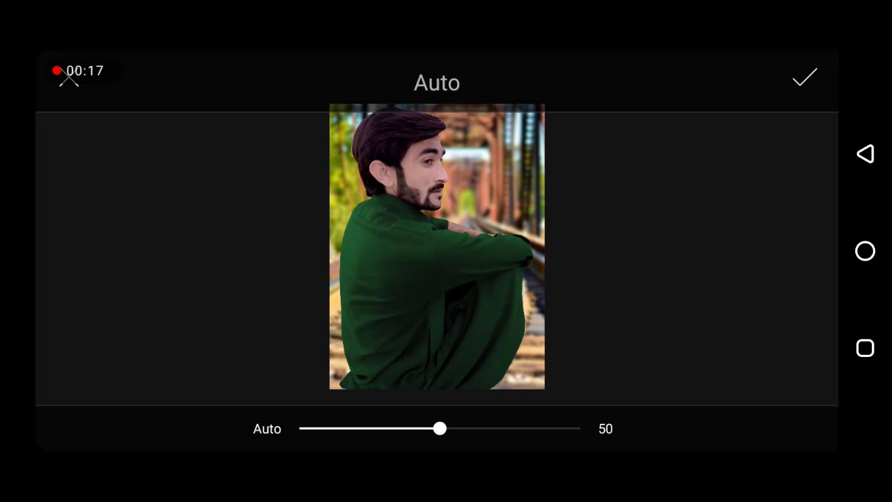
scroll(437, 246, up, 3)
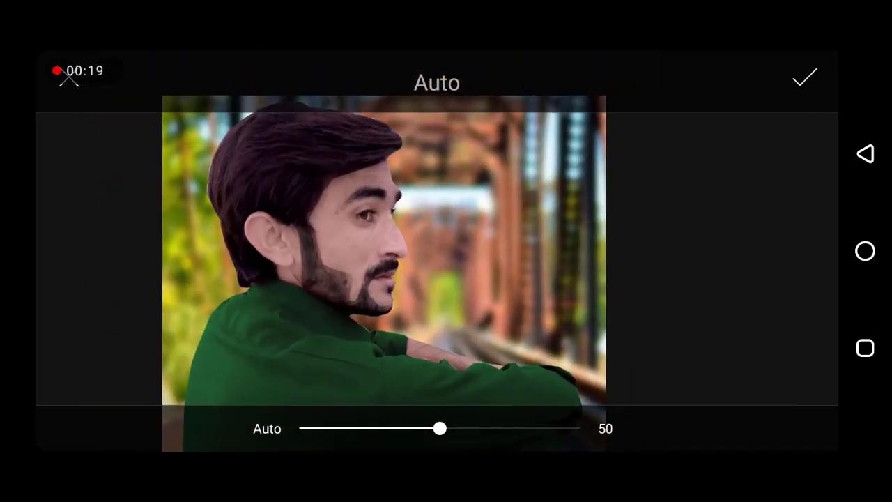
mouse_move(439, 429)
mouse_down()
mouse_move(460, 428)
mouse_move(448, 429)
mouse_up()
click(805, 76)
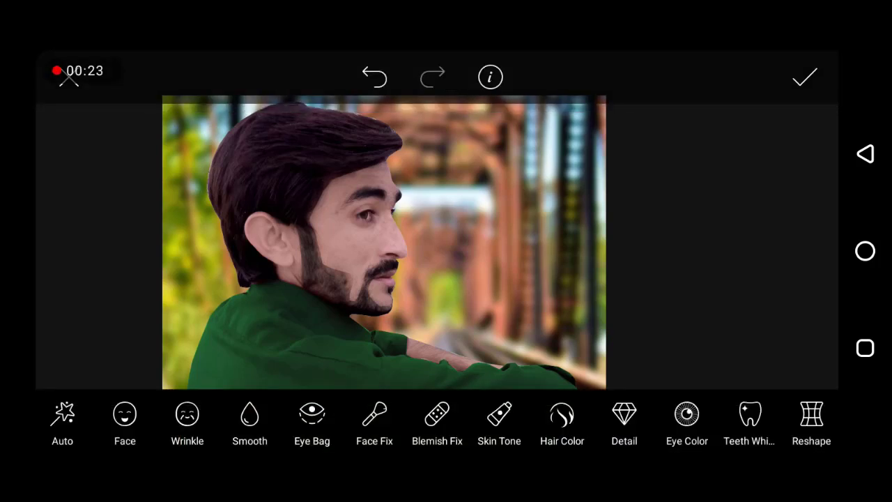
click(805, 76)
click(802, 300)
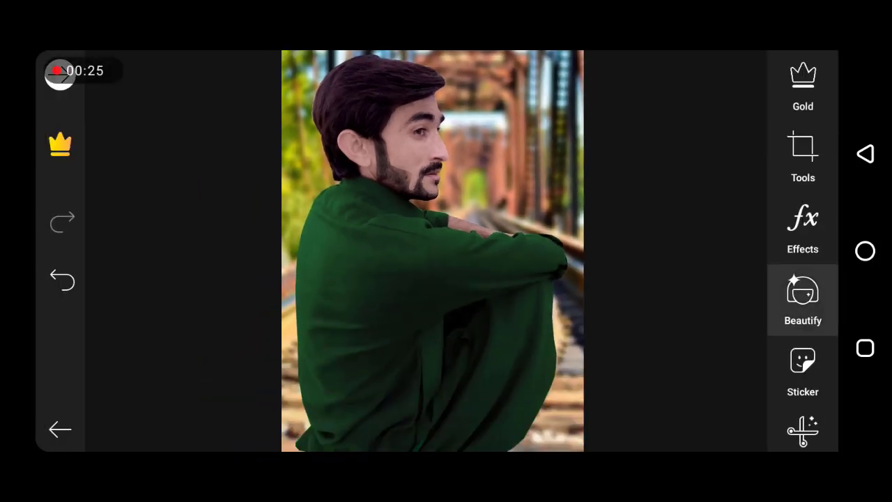
Open the Detail tool and set its brush hardness to 100.
click(625, 422)
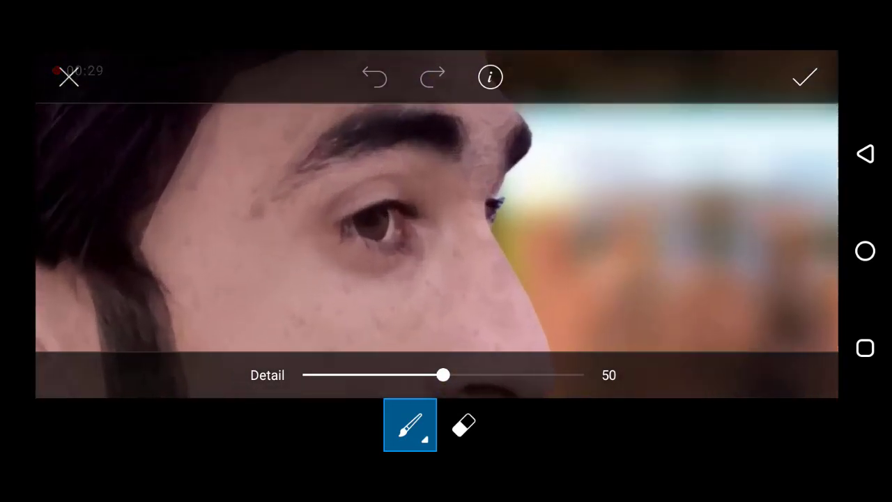
click(410, 424)
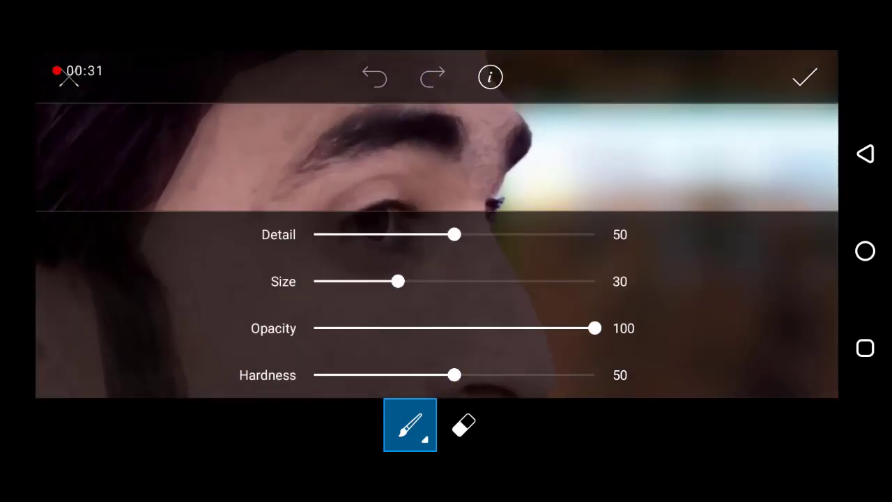
drag(455, 374, 594, 375)
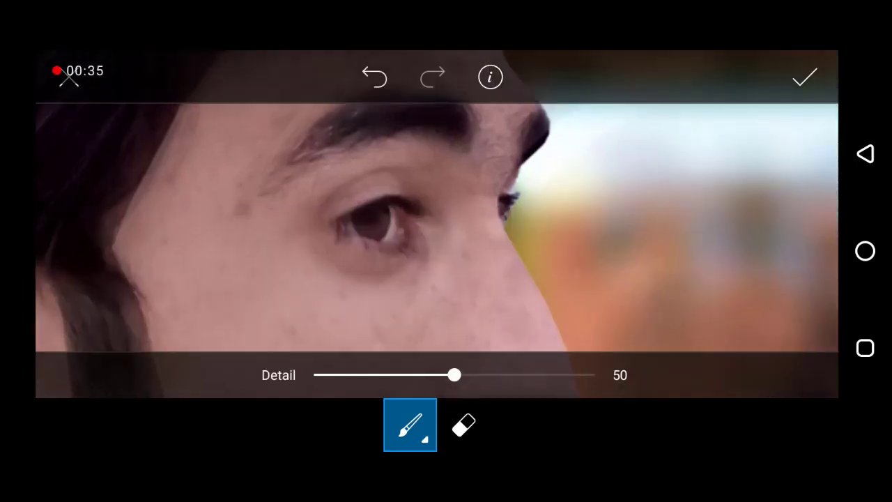
scroll(376, 223, up, 5)
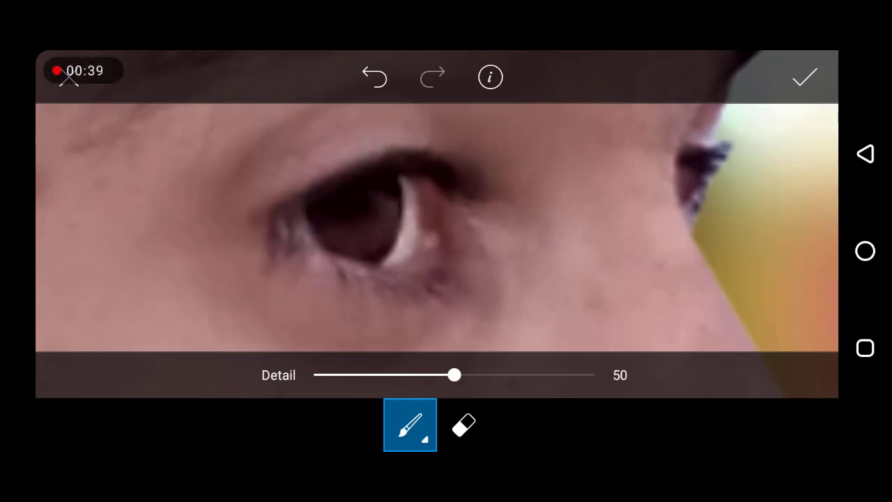
scroll(437, 226, down, 5)
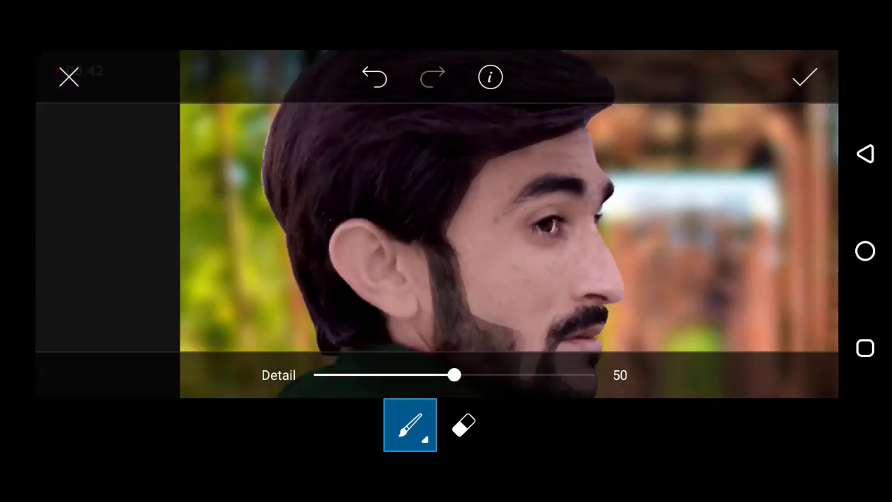
scroll(437, 226, up, 5)
Brush detail over the man's eyebrow and eye, then apply the Detail retouch.
drag(589, 195, 551, 193)
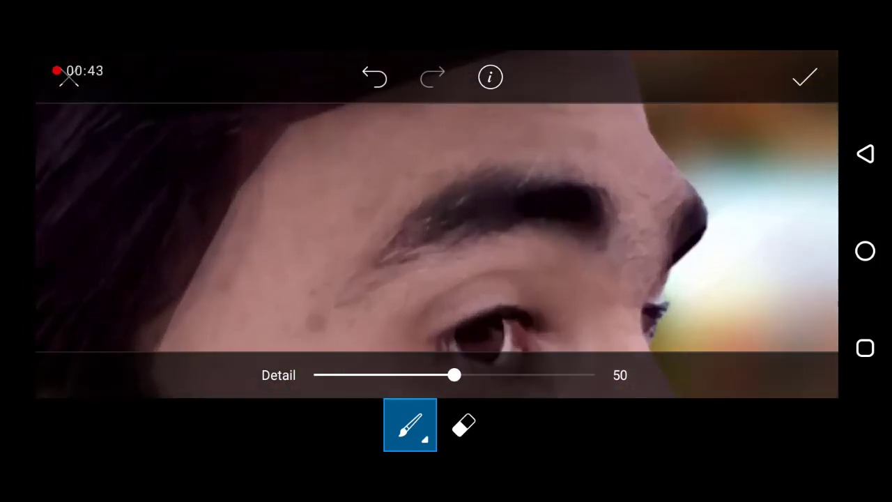
drag(479, 210, 376, 262)
scroll(437, 226, down, 5)
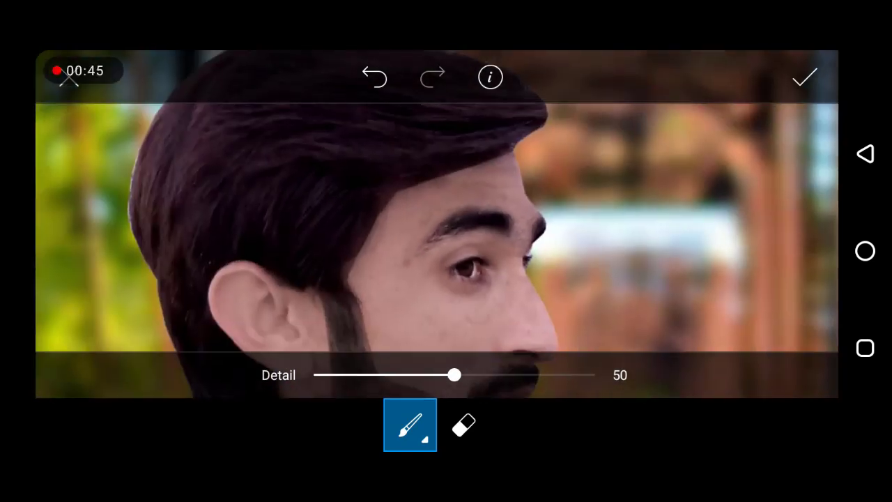
scroll(437, 226, up, 5)
scroll(437, 226, down, 2)
scroll(437, 226, down, 2)
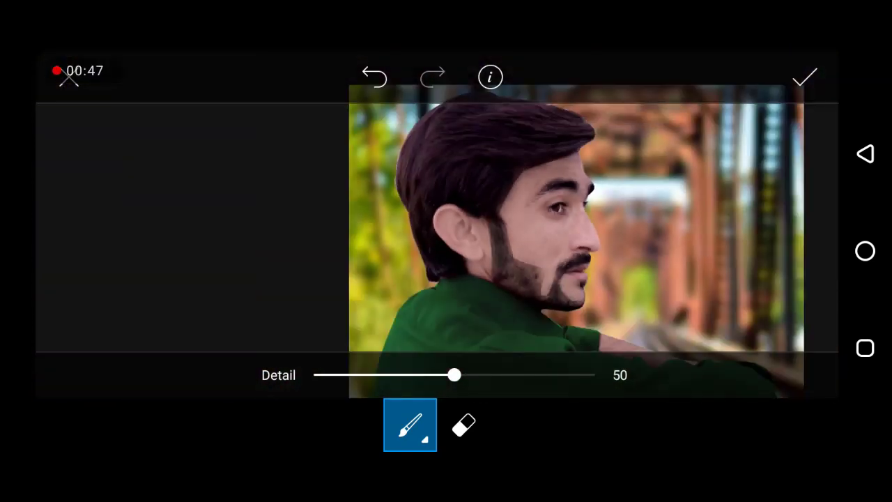
scroll(437, 227, down, 1)
click(805, 77)
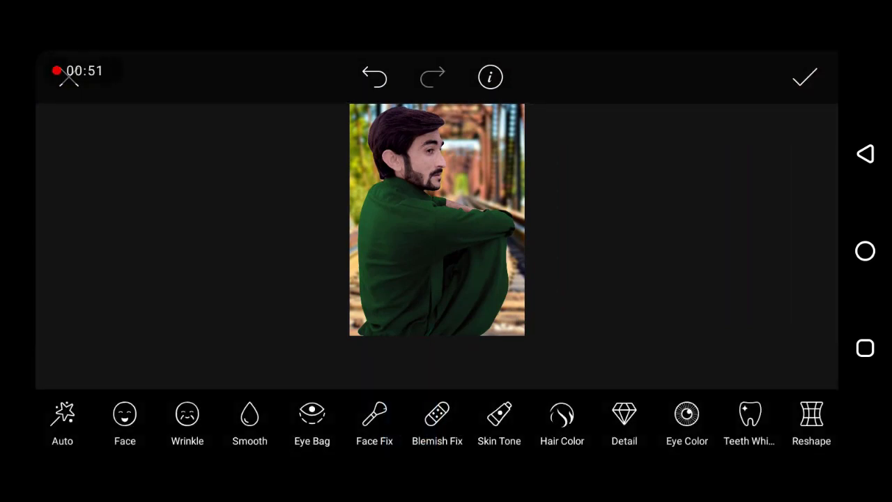
click(499, 418)
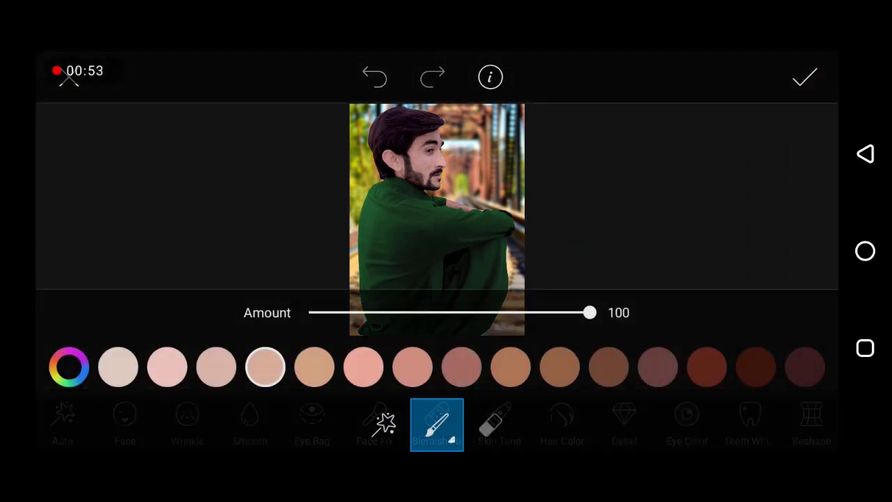
scroll(437, 220, up, 3)
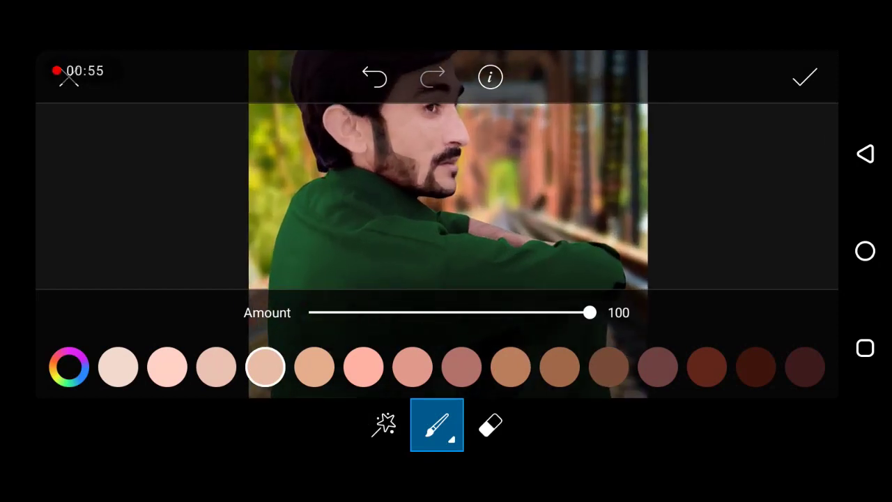
scroll(457, 223, up, 2)
scroll(457, 223, up, 2)
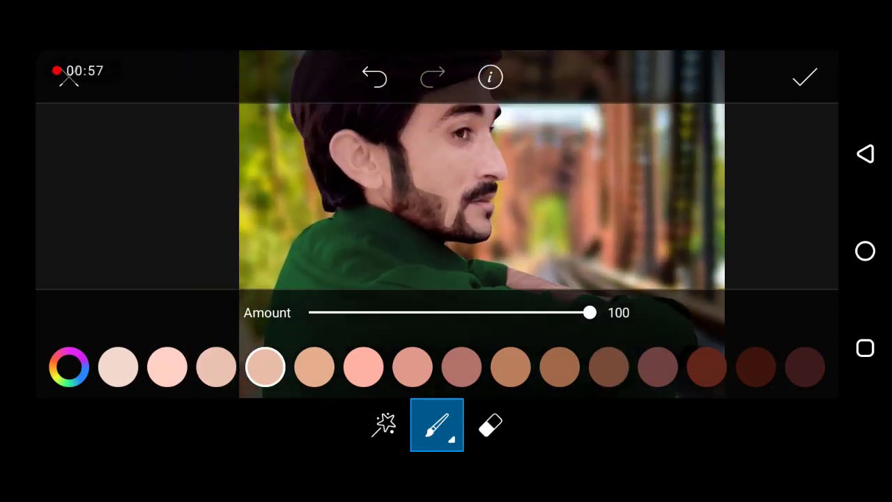
scroll(474, 223, up, 2)
scroll(488, 223, down, 2)
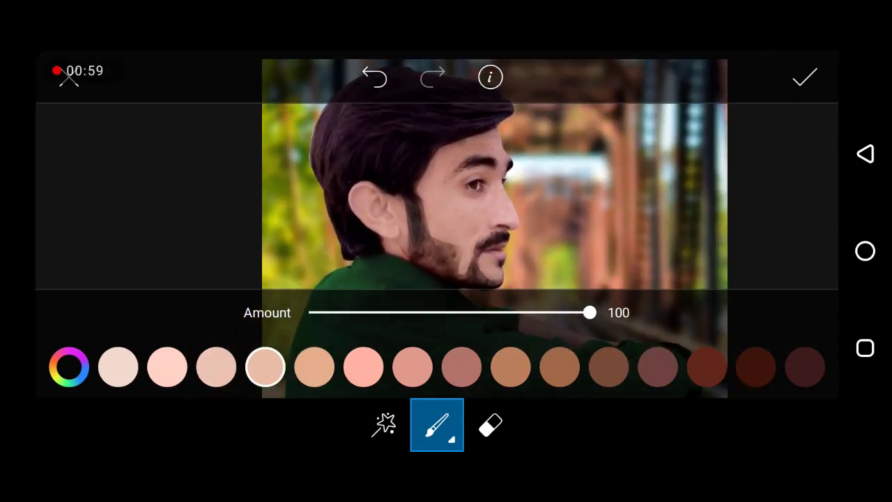
scroll(488, 223, up, 3)
scroll(488, 223, down, 1)
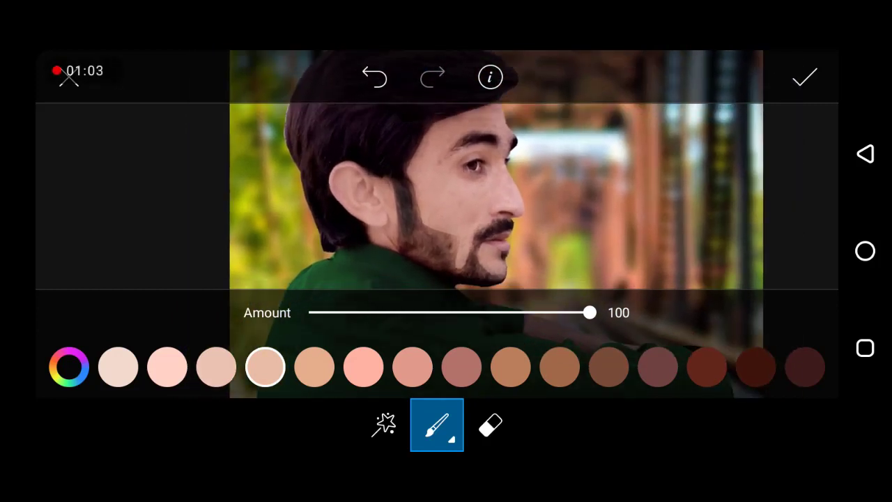
click(805, 76)
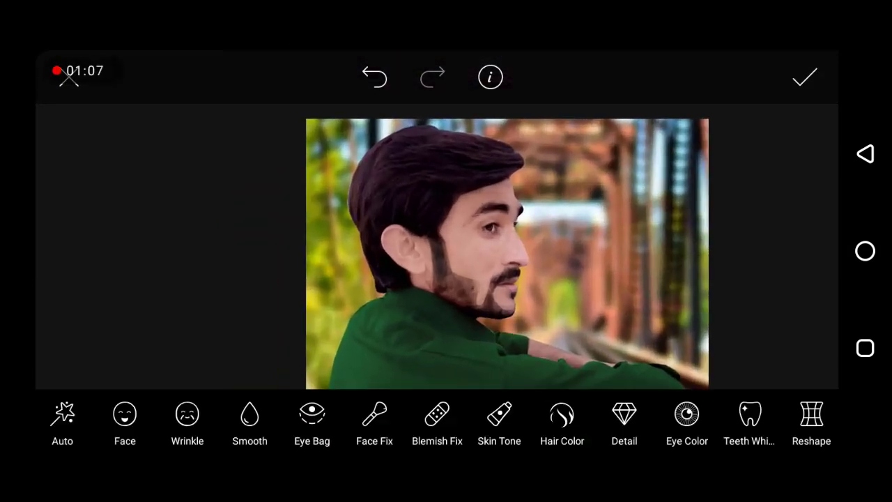
Open Hair Color and test dark green, orange and red tints with the amount and saturation sliders.
click(562, 422)
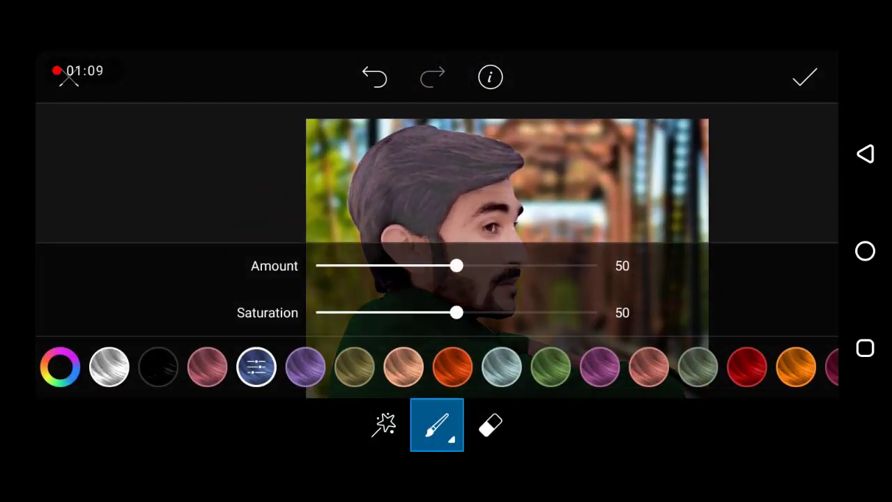
click(551, 367)
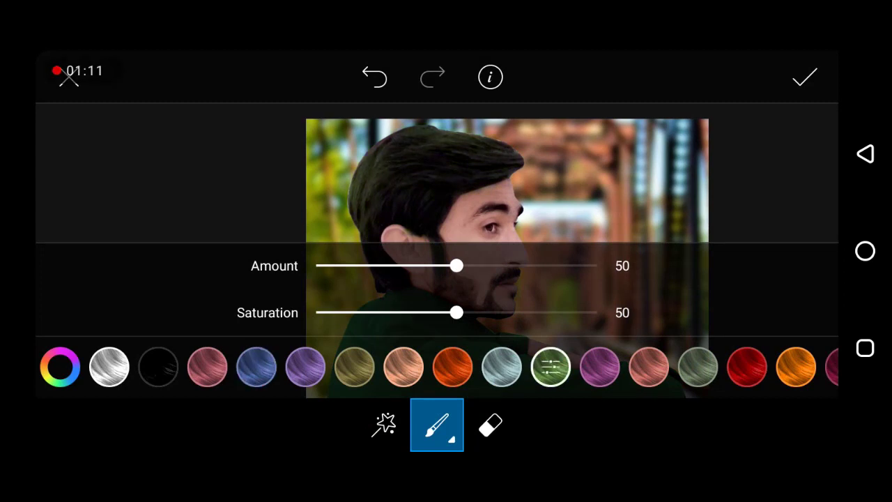
click(453, 366)
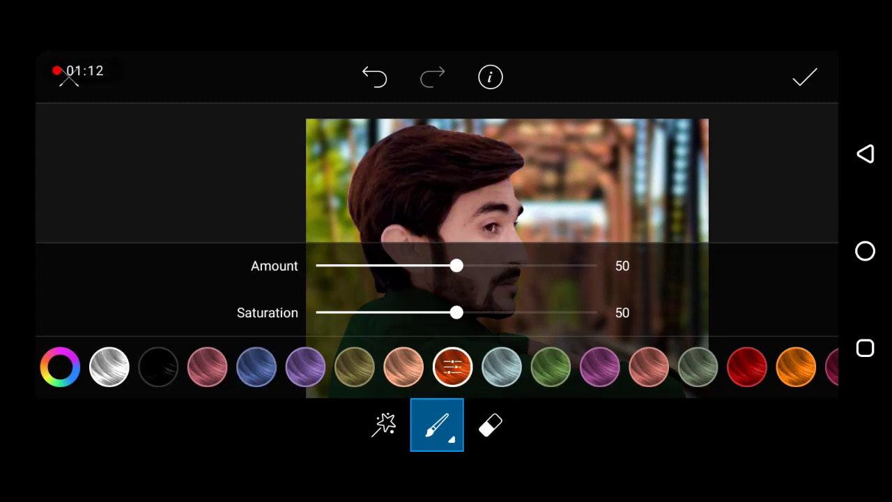
drag(456, 265, 523, 265)
drag(456, 313, 526, 312)
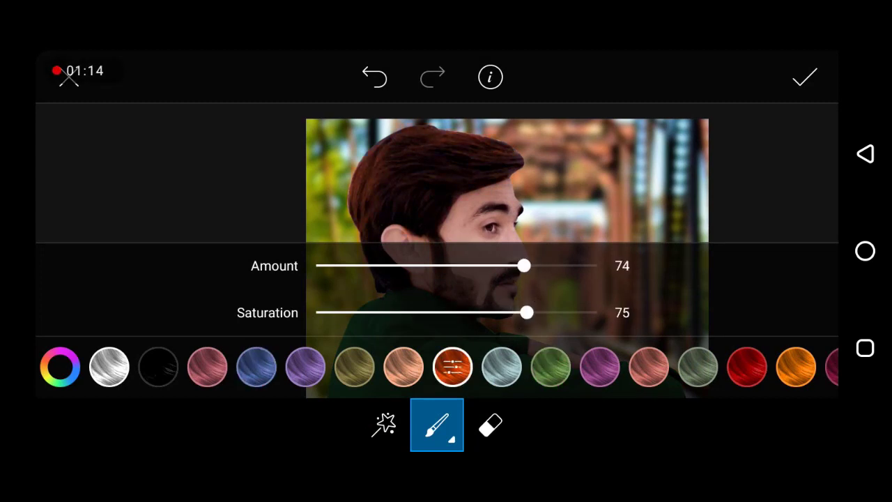
mouse_move(523, 266)
mouse_down()
mouse_move(415, 265)
mouse_move(484, 266)
mouse_up()
click(746, 366)
drag(526, 312, 417, 312)
drag(484, 265, 432, 265)
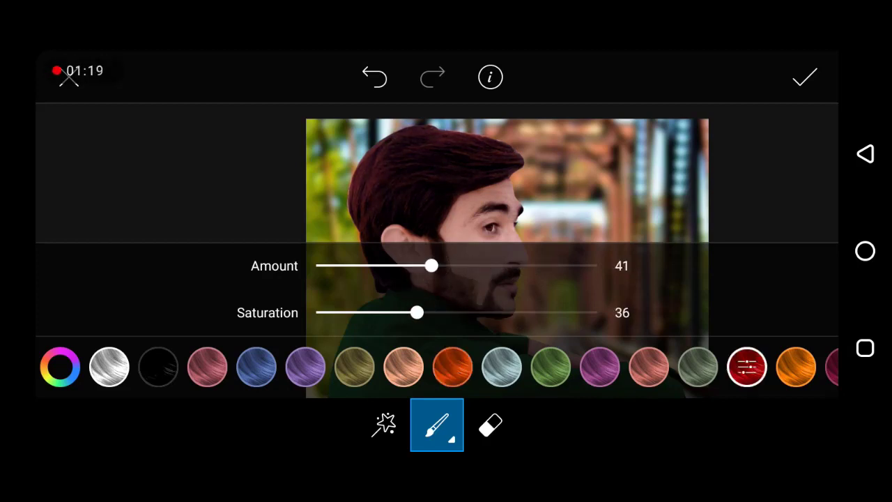
After trying silver, brown and green swatches, apply a near-black hair tint at amount 16.
click(501, 366)
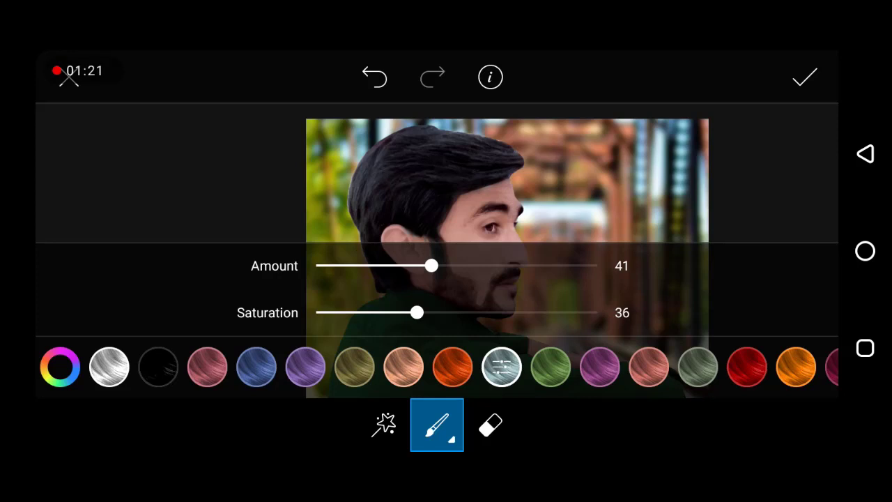
click(109, 367)
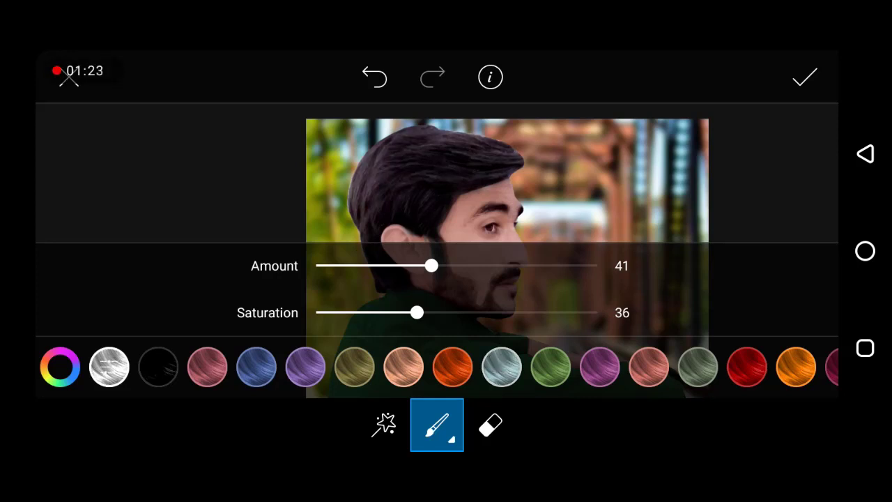
drag(488, 367, 408, 367)
click(715, 366)
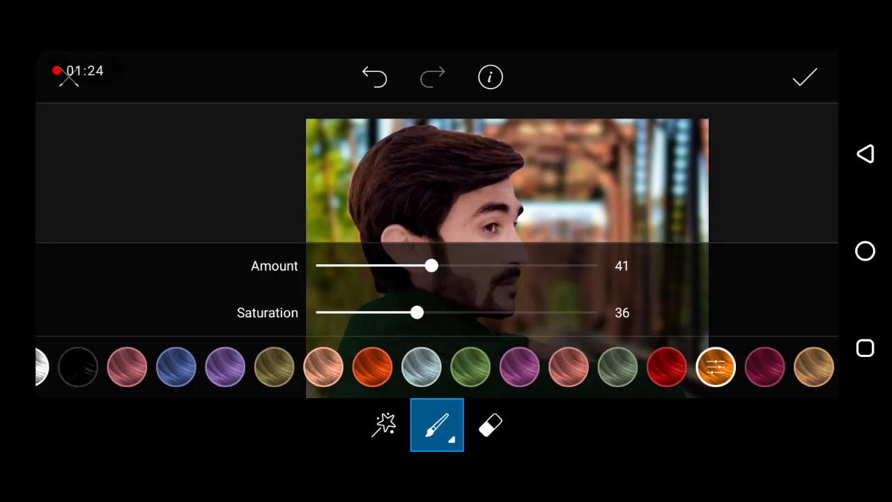
click(814, 366)
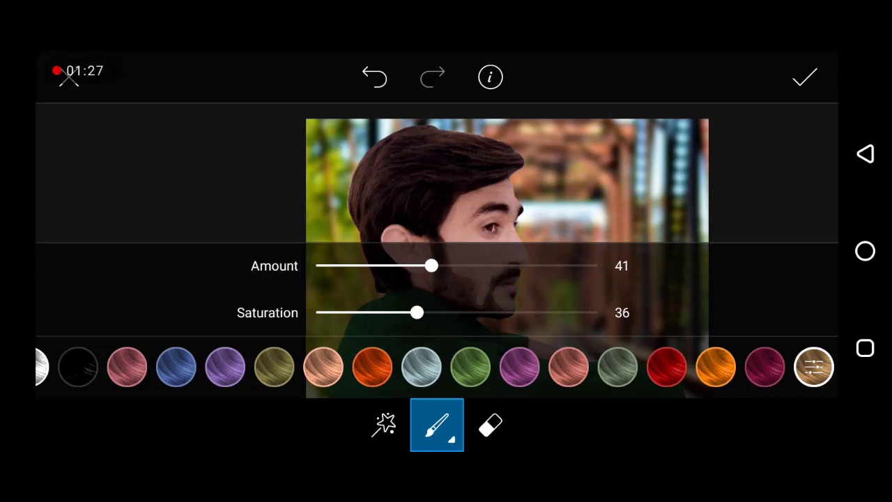
click(470, 367)
click(814, 367)
drag(418, 367, 498, 366)
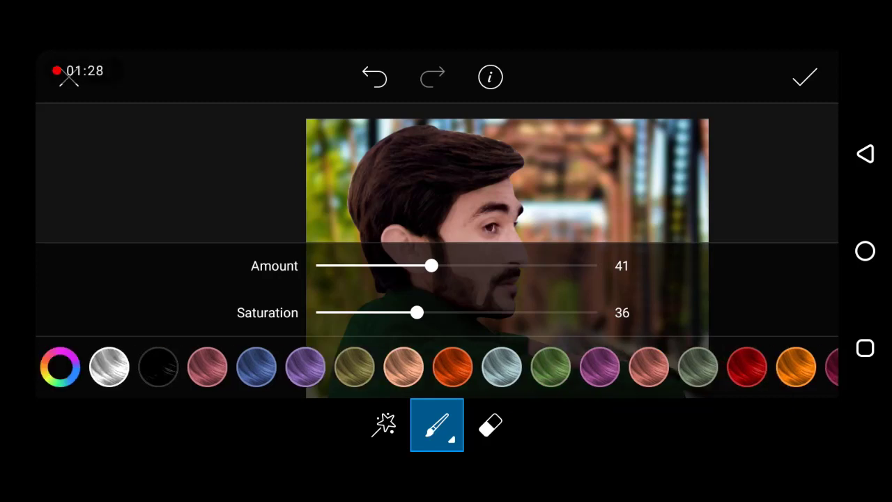
click(158, 366)
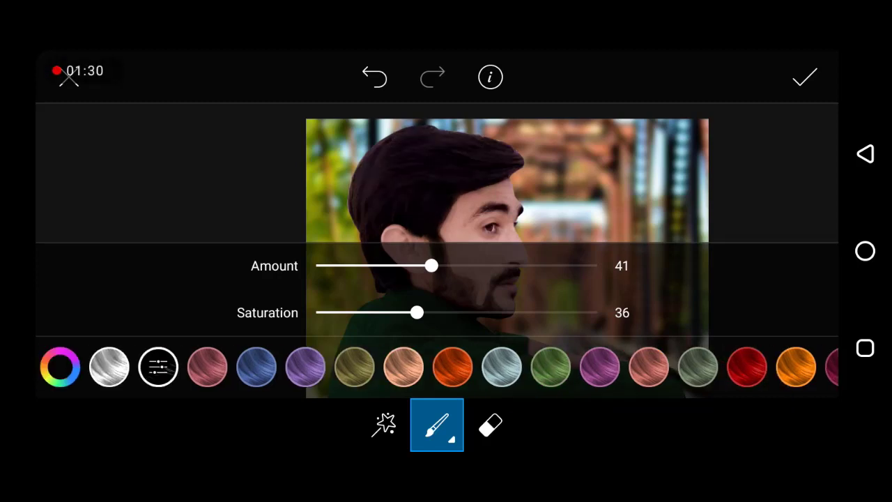
drag(431, 266, 361, 265)
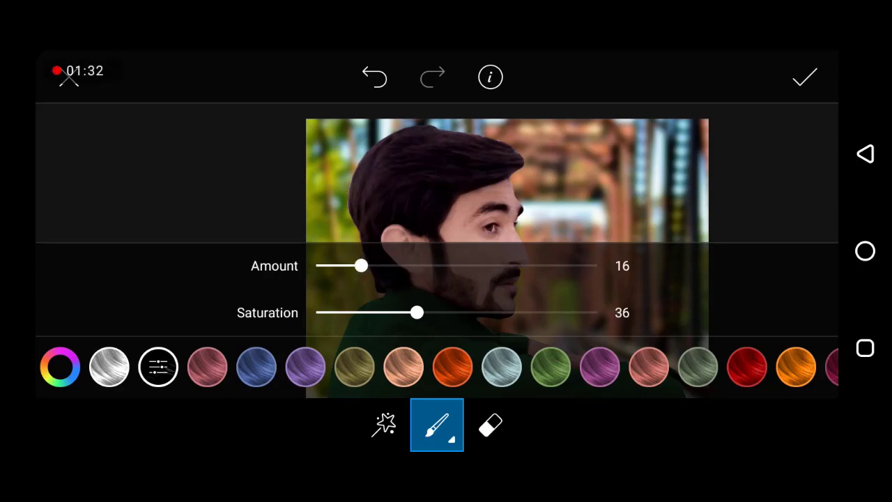
click(805, 77)
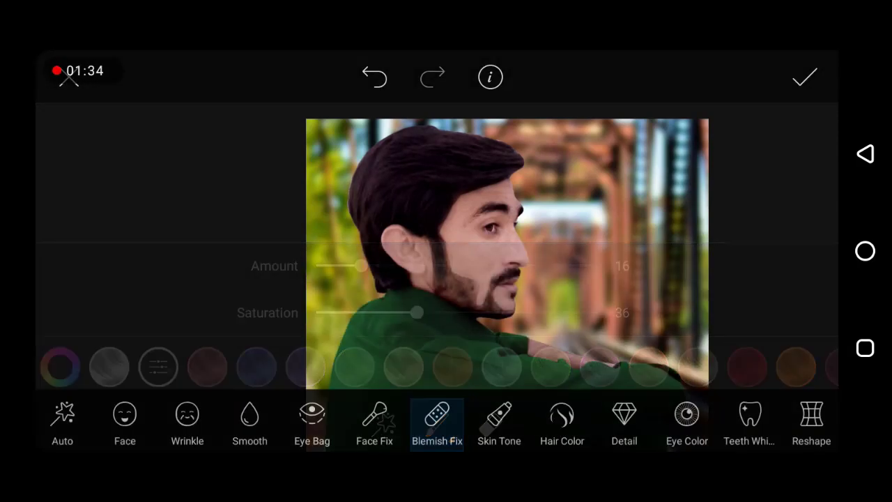